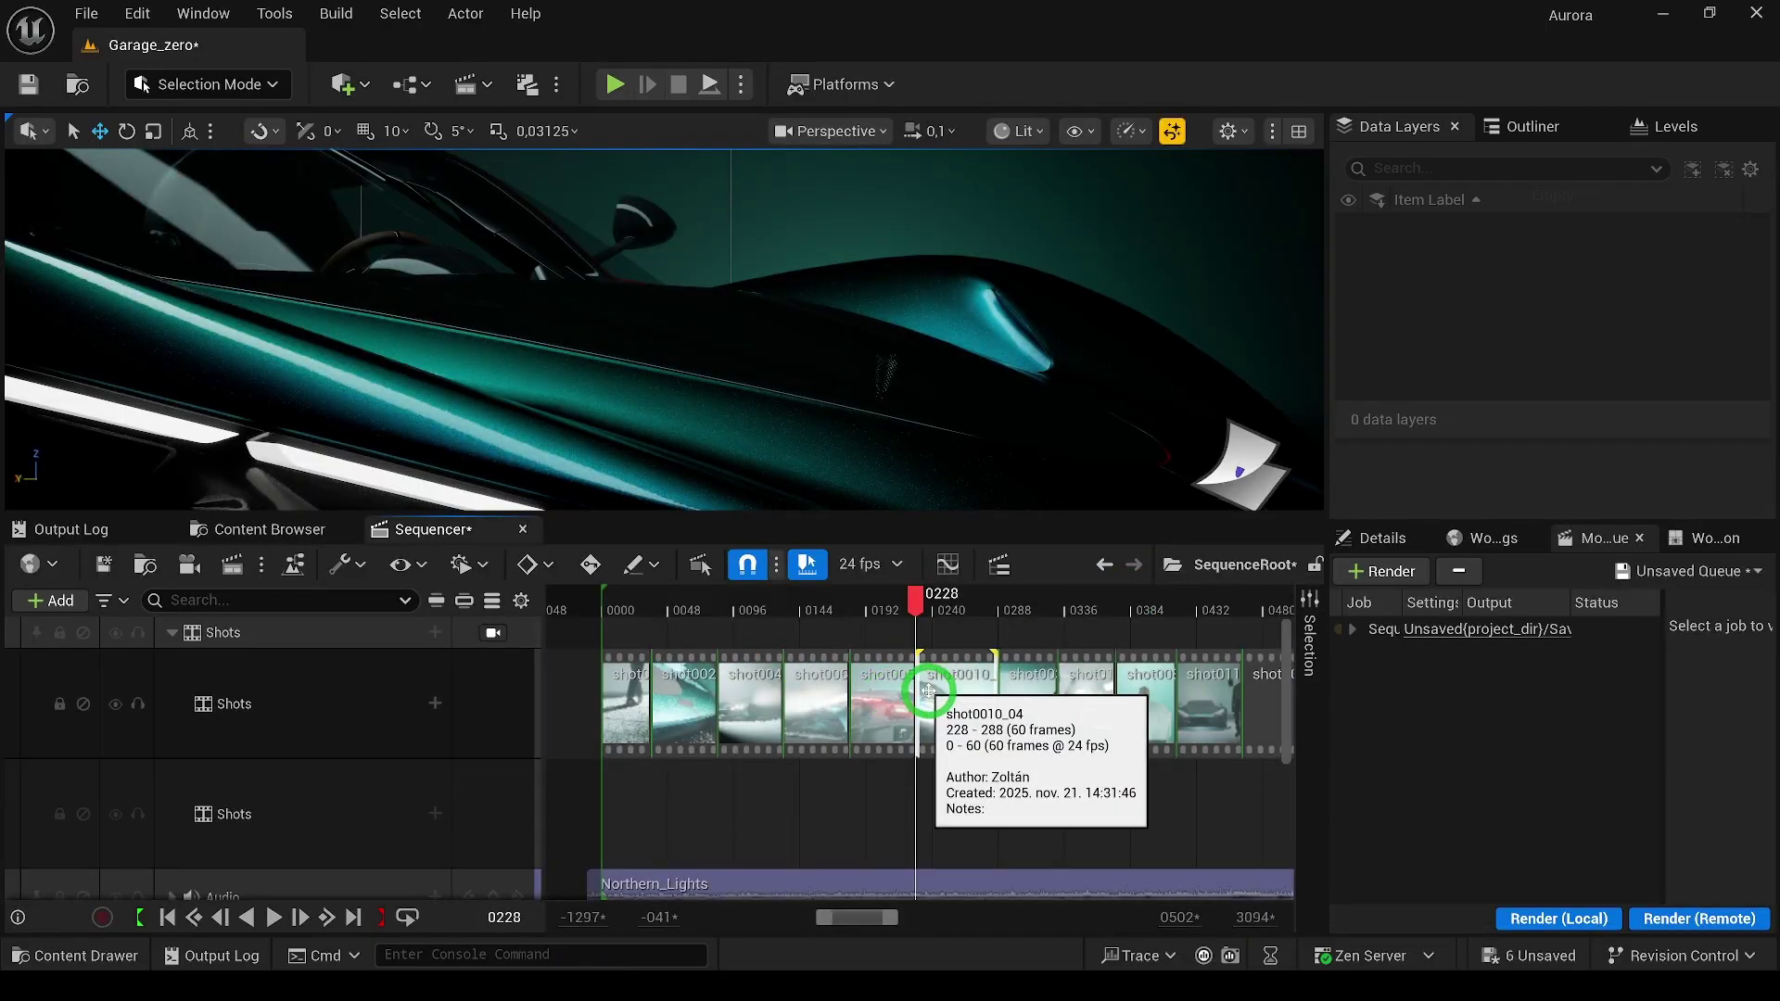
In the Sequencer intro, change the point light's colour from cyan to pink and select the left-hand FK control
{"action": "right_click", "coordinate": [928, 691]}
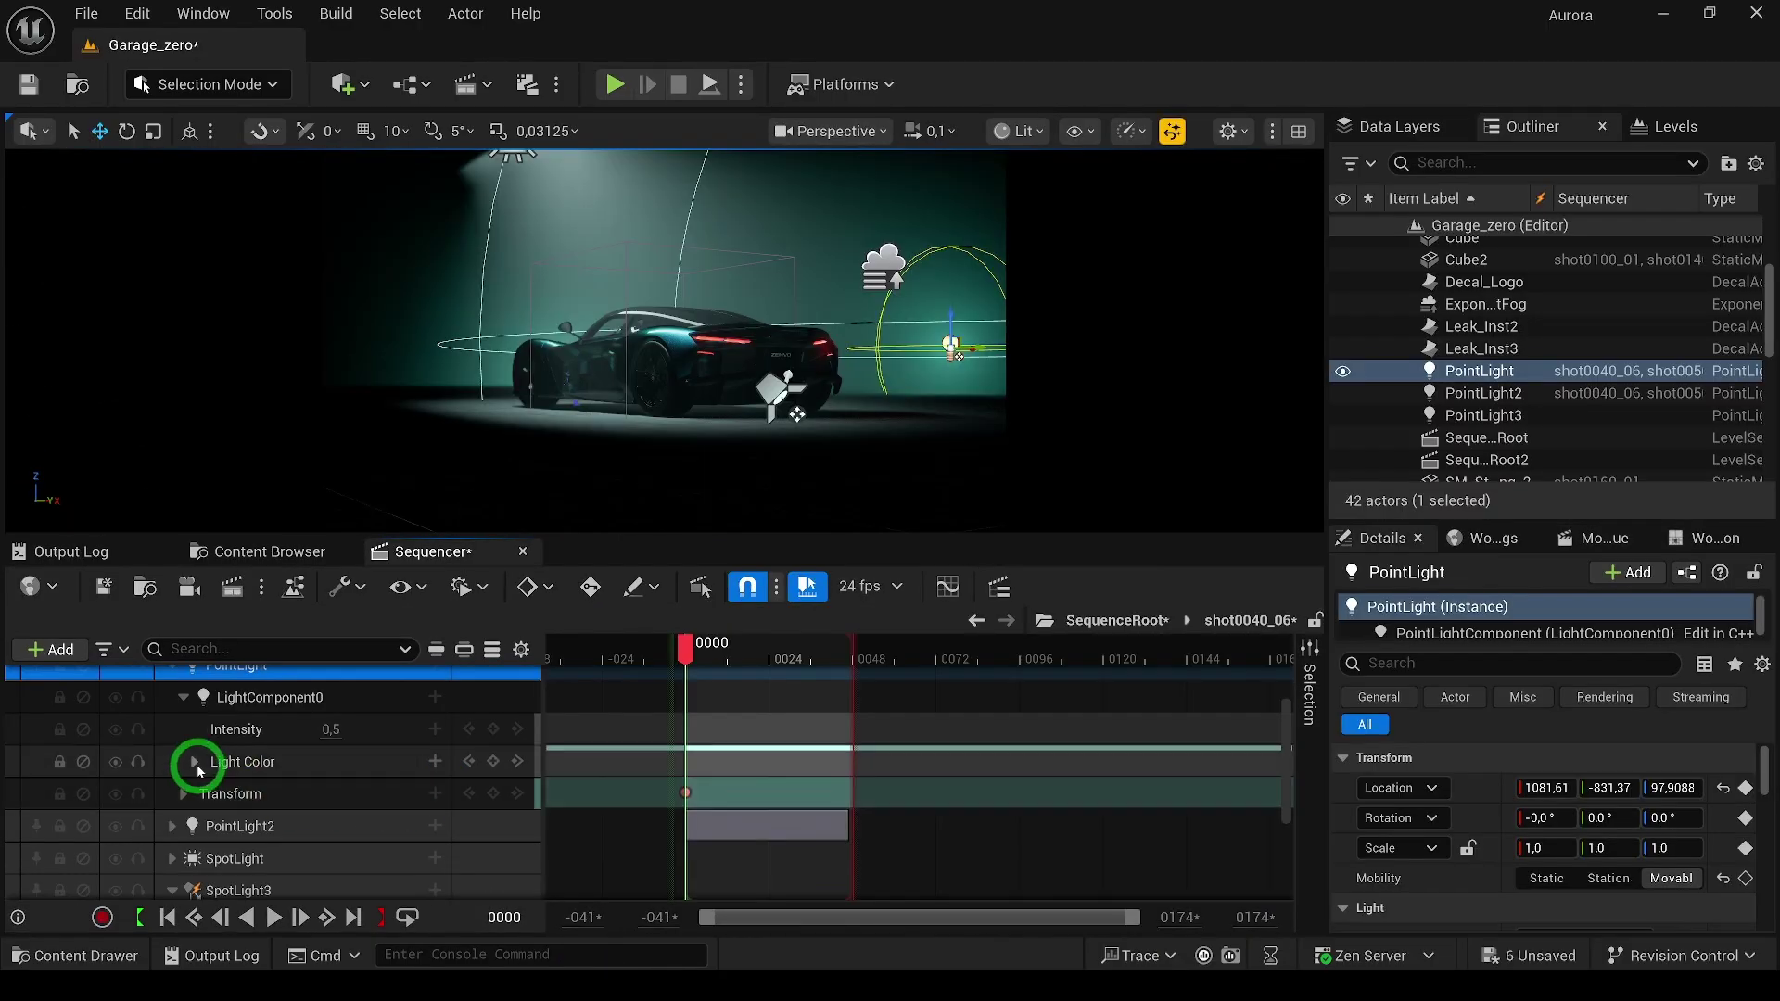
{"action": "left_click", "coordinate": [194, 761]}
{"action": "left_click", "coordinate": [426, 772]}
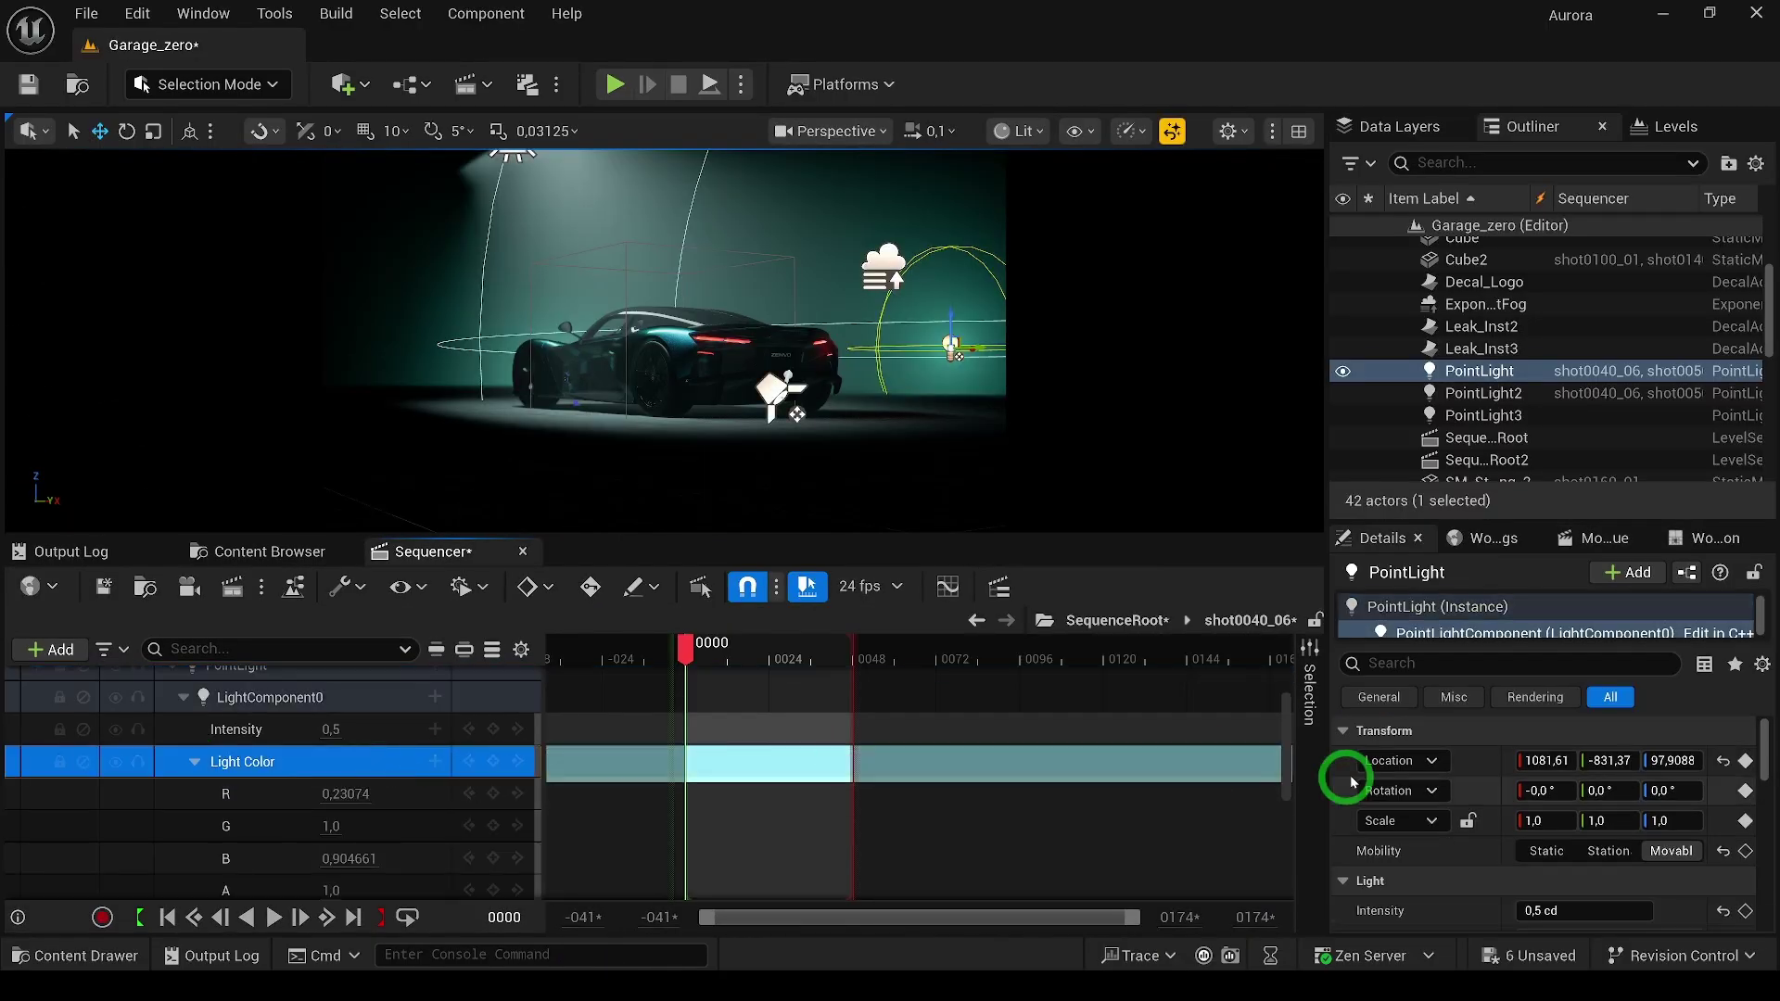
{"action": "scroll", "coordinate": [1399, 783], "scroll_direction": "down", "scroll_amount": 3}
{"action": "left_click", "coordinate": [1608, 815]}
{"action": "left_click", "coordinate": [1430, 742]}
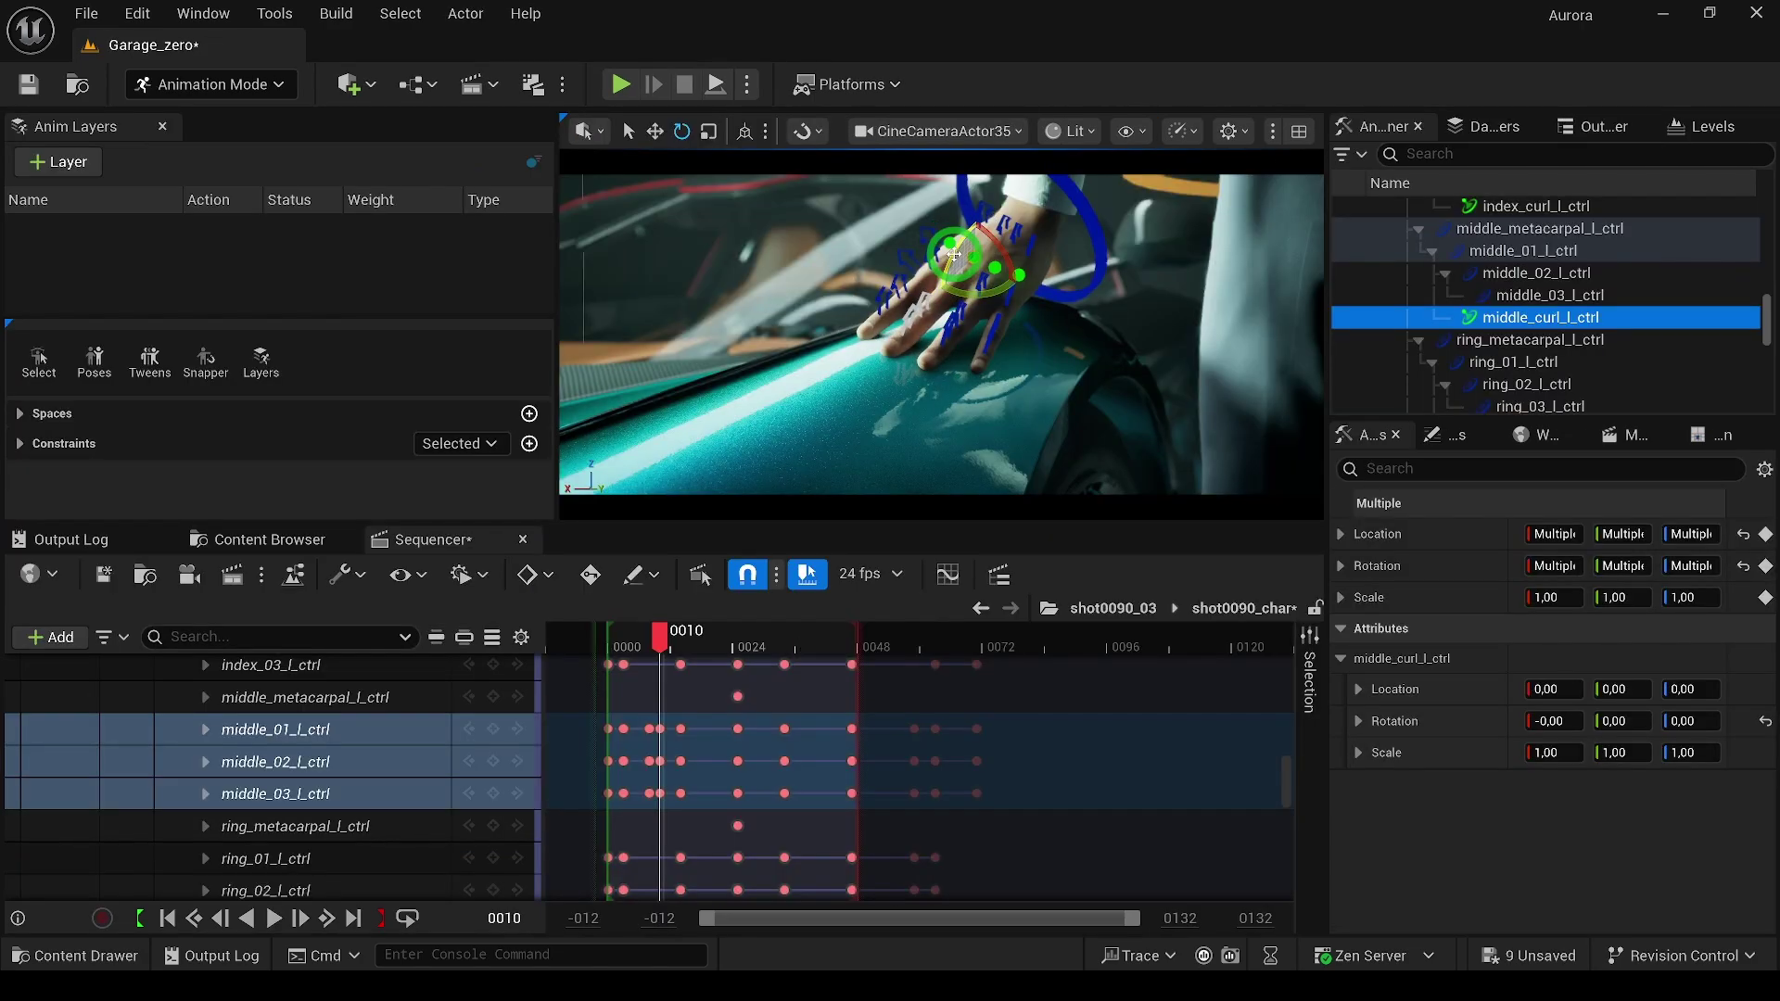
{"action": "left_click", "coordinate": [1030, 198]}
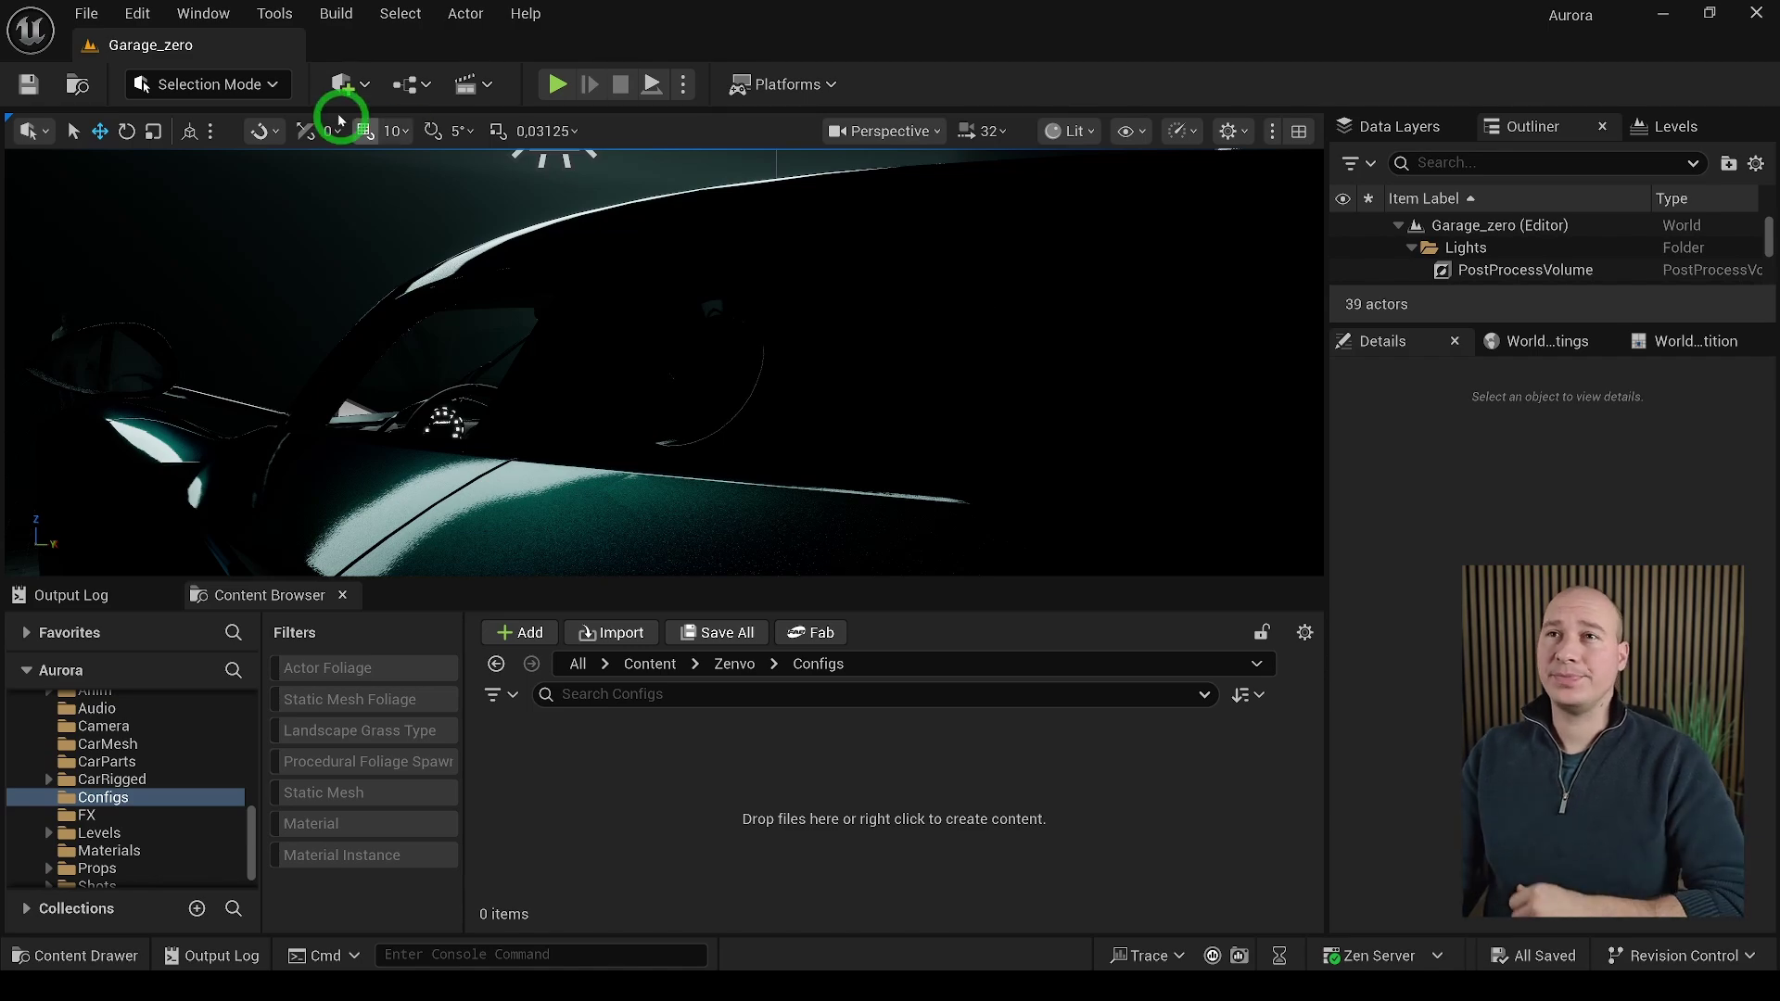
Search Project Settings for 'directx' to check the Windows Default RHI is DirectX 12
{"action": "left_click", "coordinate": [146, 16]}
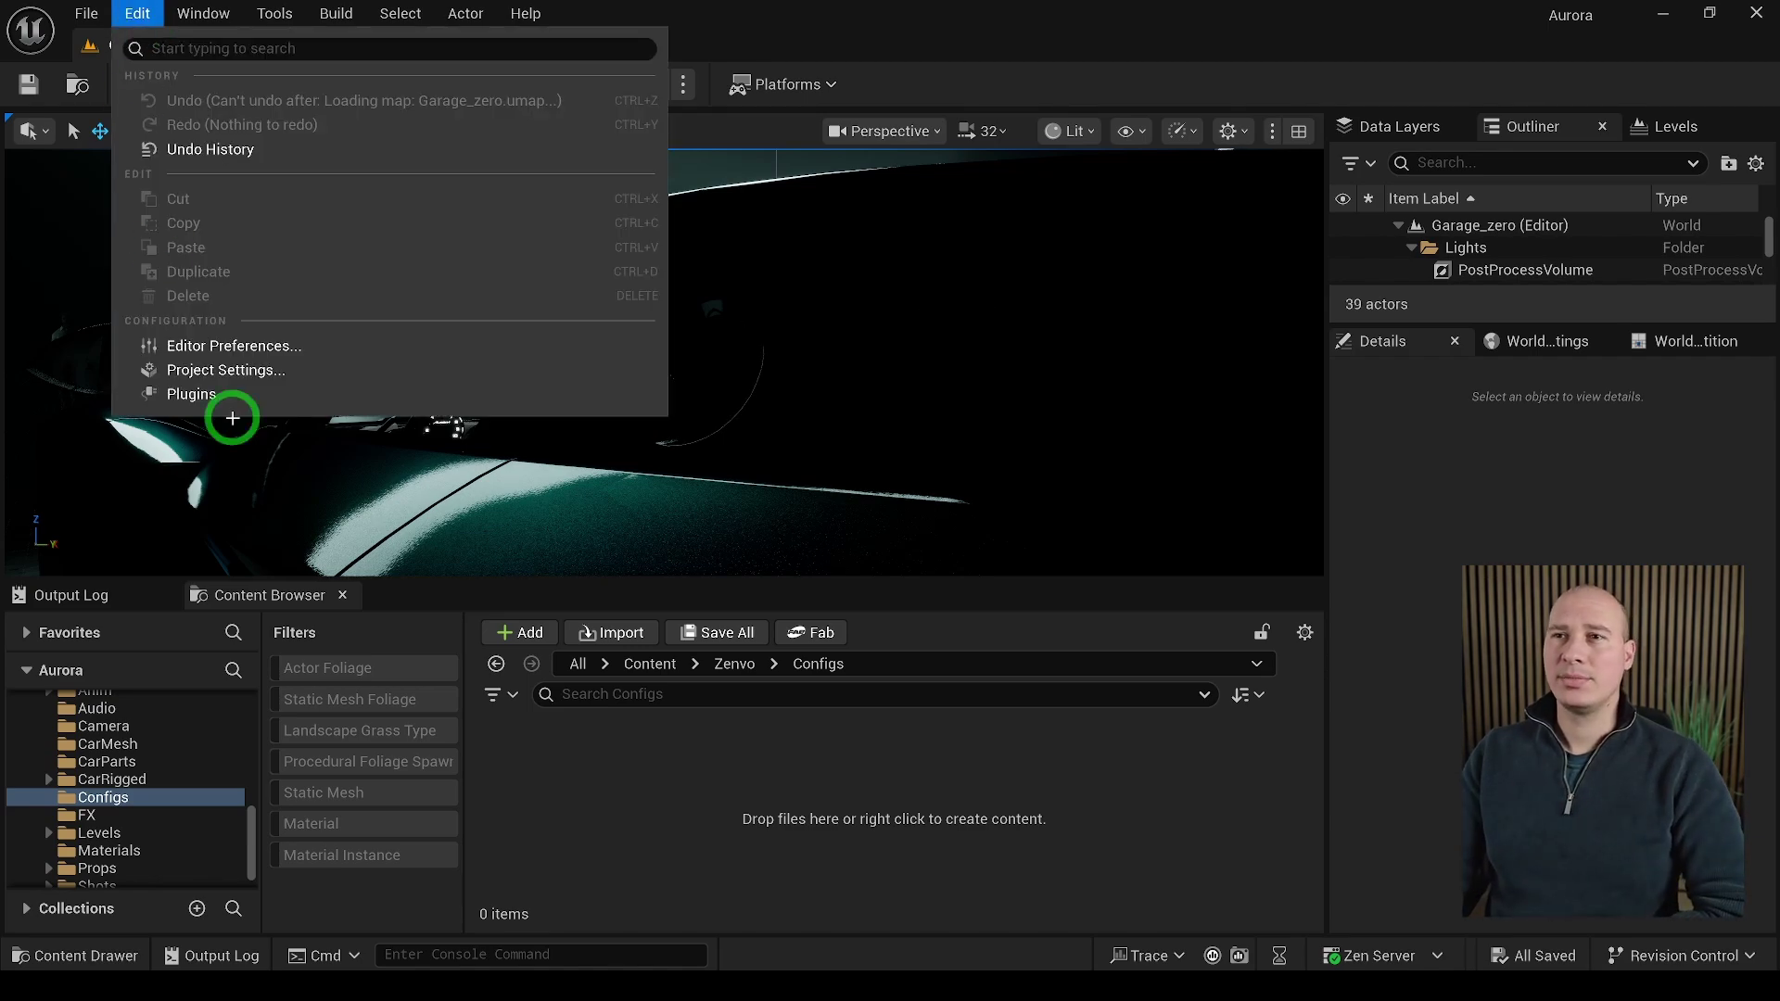
{"action": "left_click", "coordinate": [236, 370]}
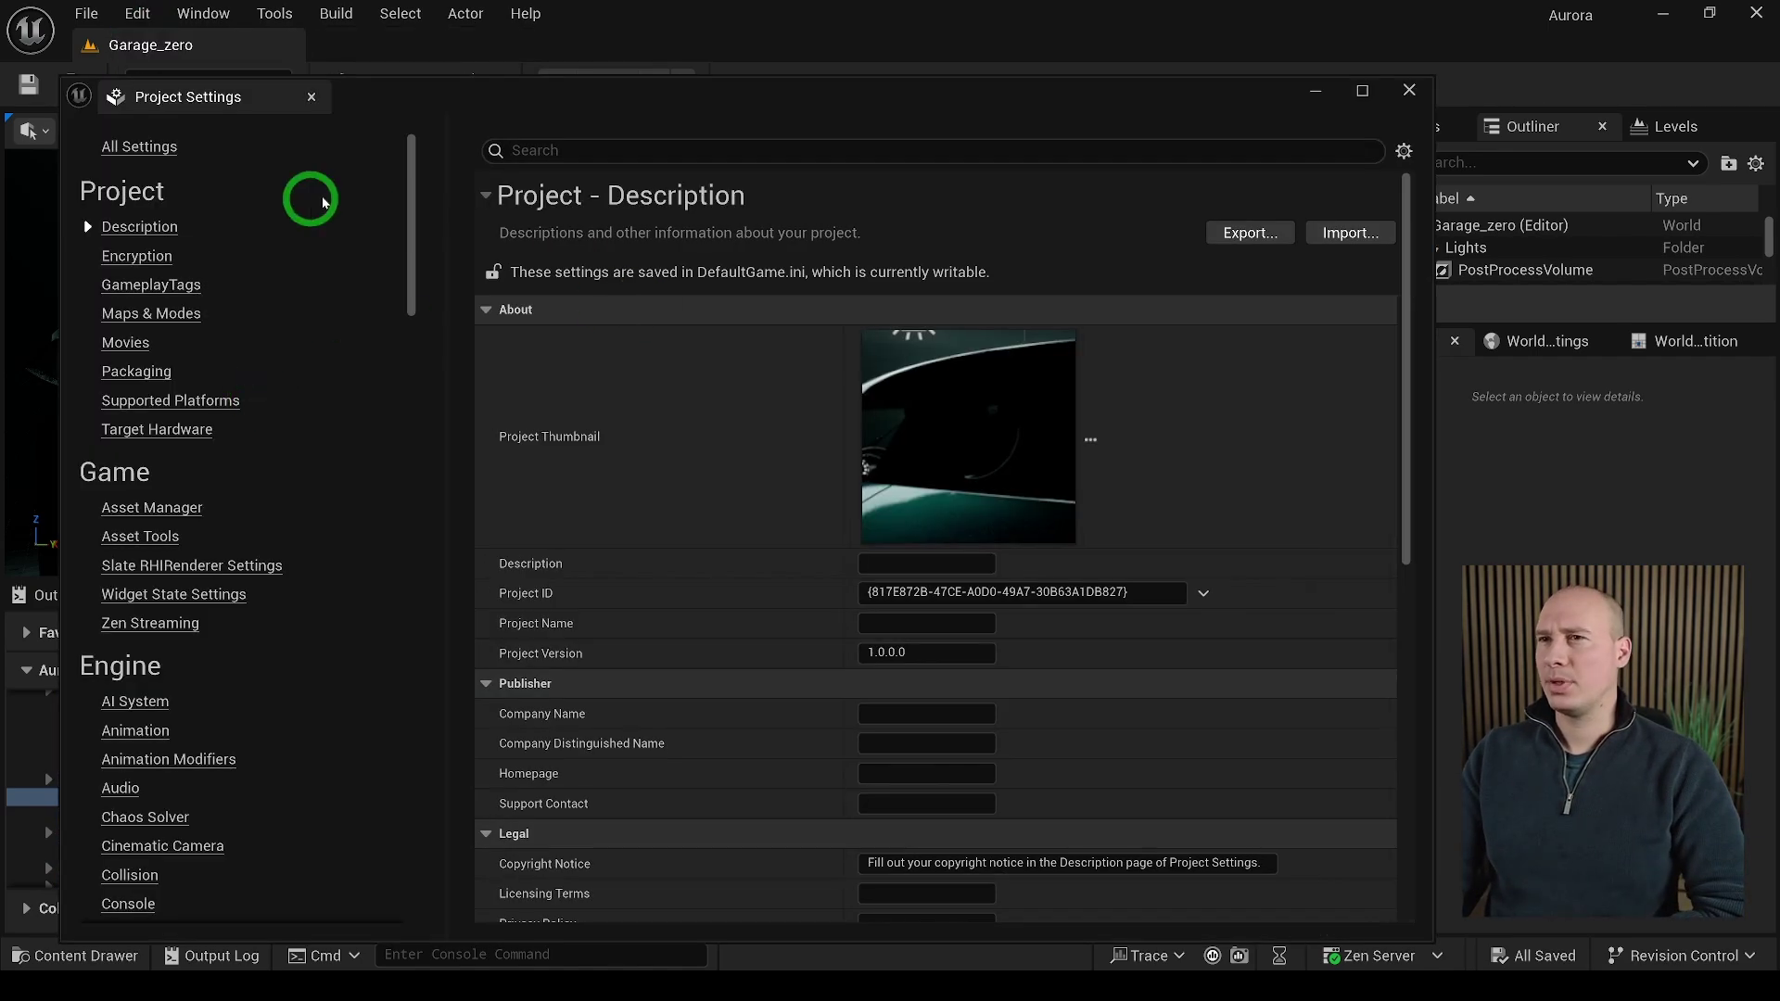
{"action": "left_click", "coordinate": [548, 151]}
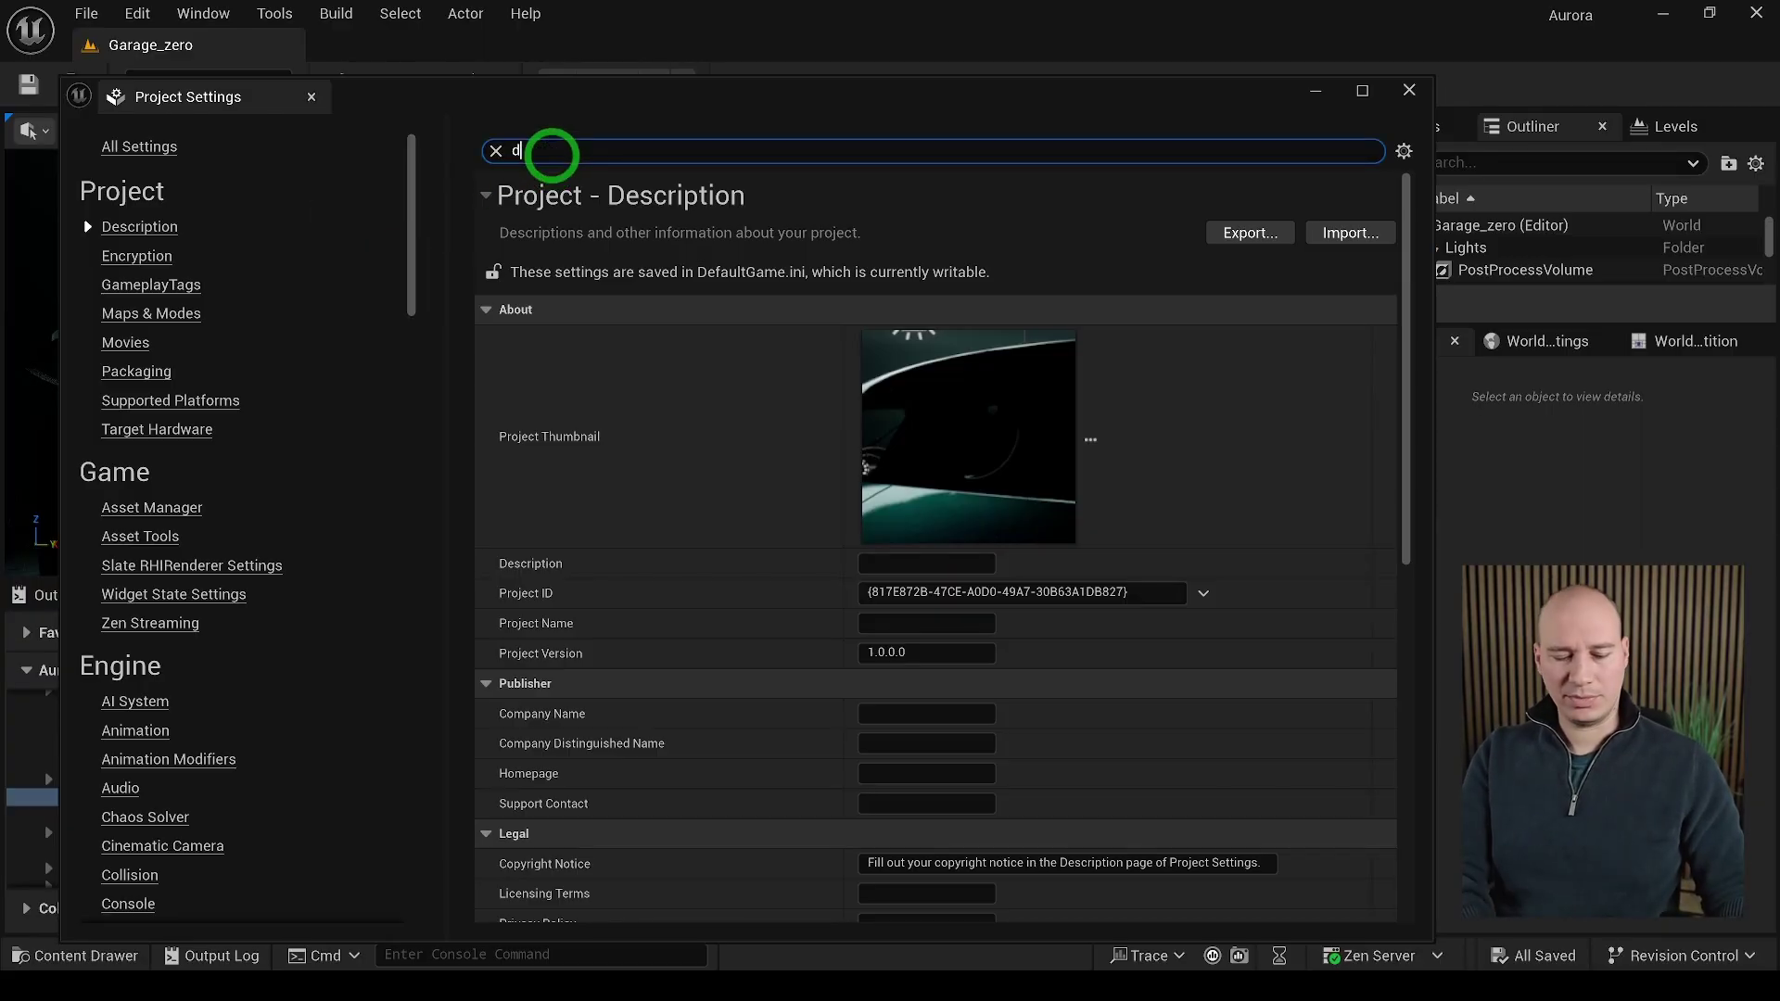
{"action": "type", "text": "directx"}
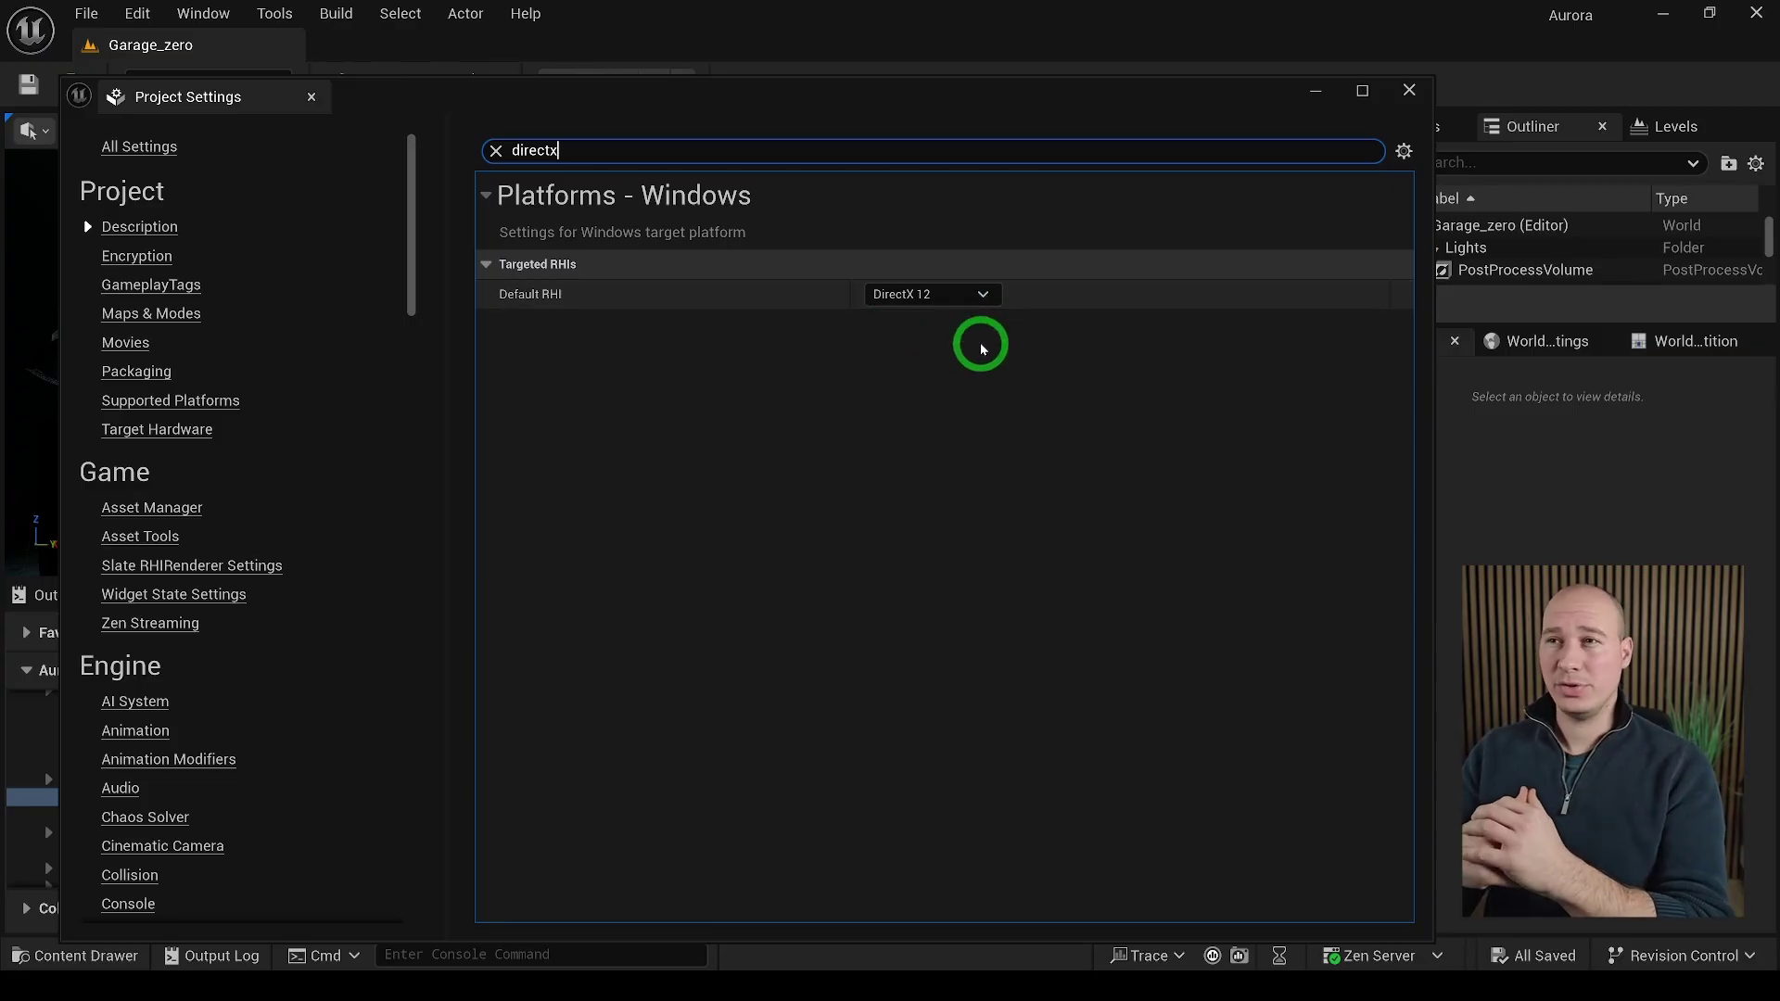
Clear the search and verify the hardware ray tracing checkboxes under Engine > Rendering
{"action": "left_click", "coordinate": [496, 150]}
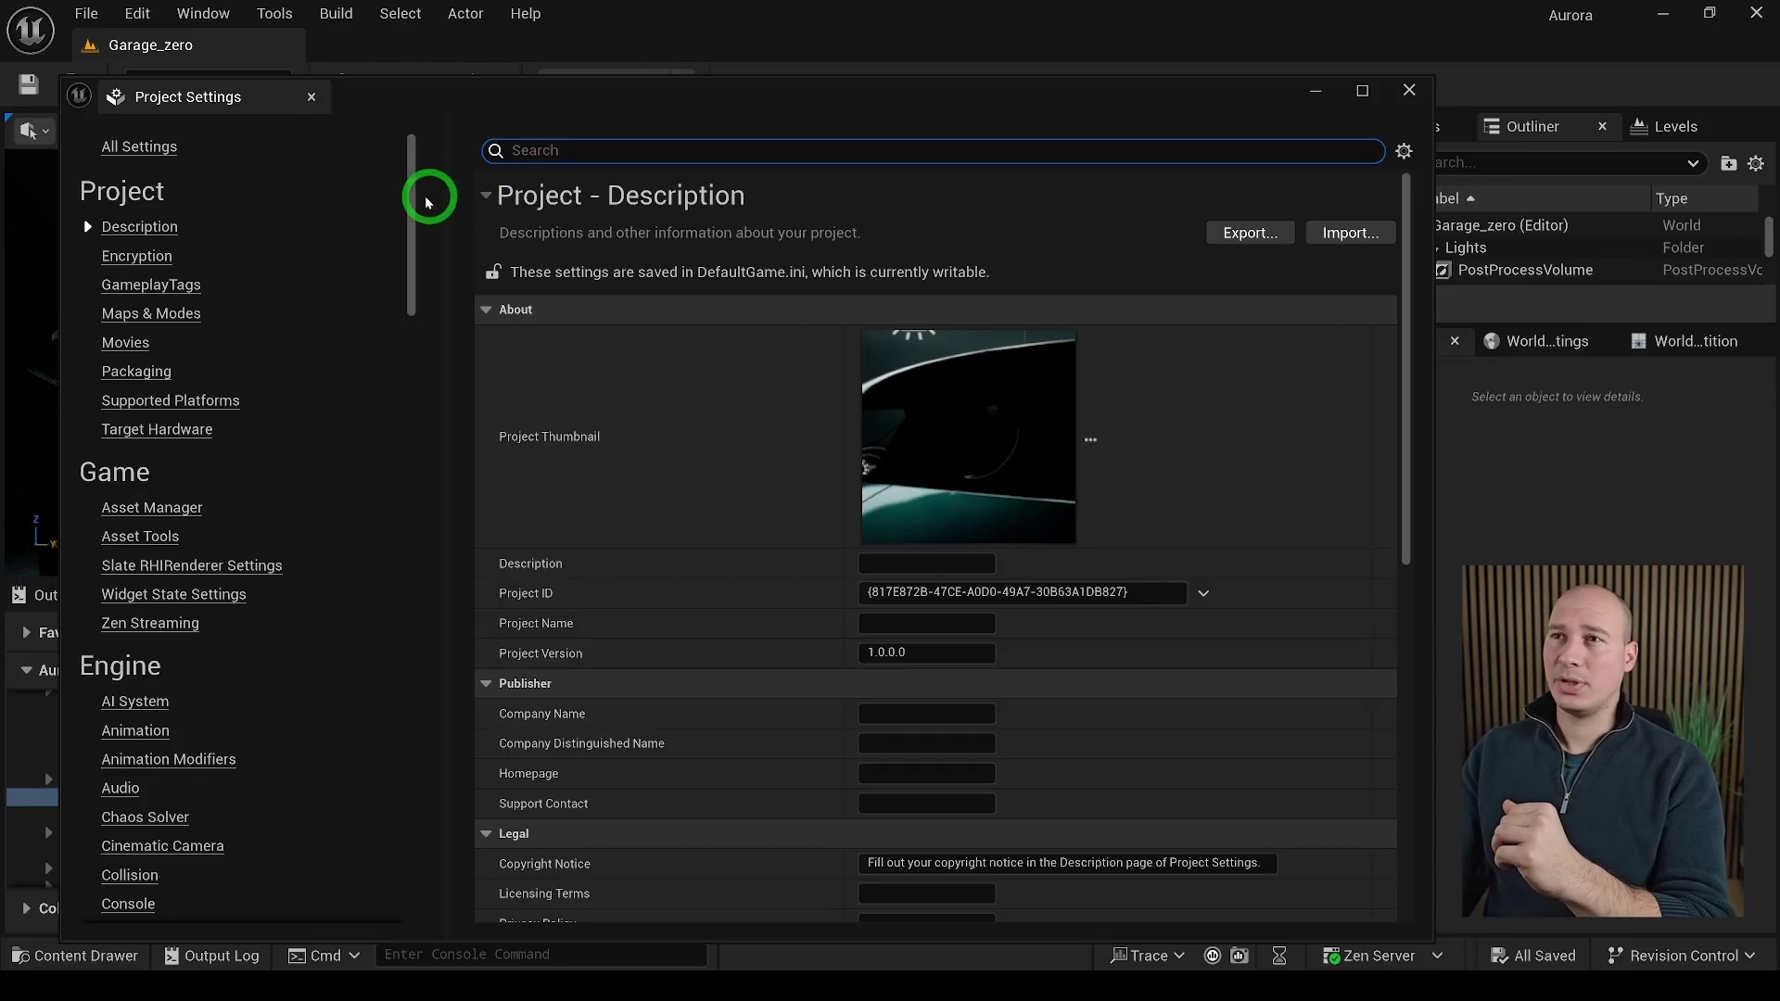
{"action": "left_click_drag", "start_coordinate": [417, 202], "coordinate": [394, 401]}
{"action": "left_click", "coordinate": [153, 693]}
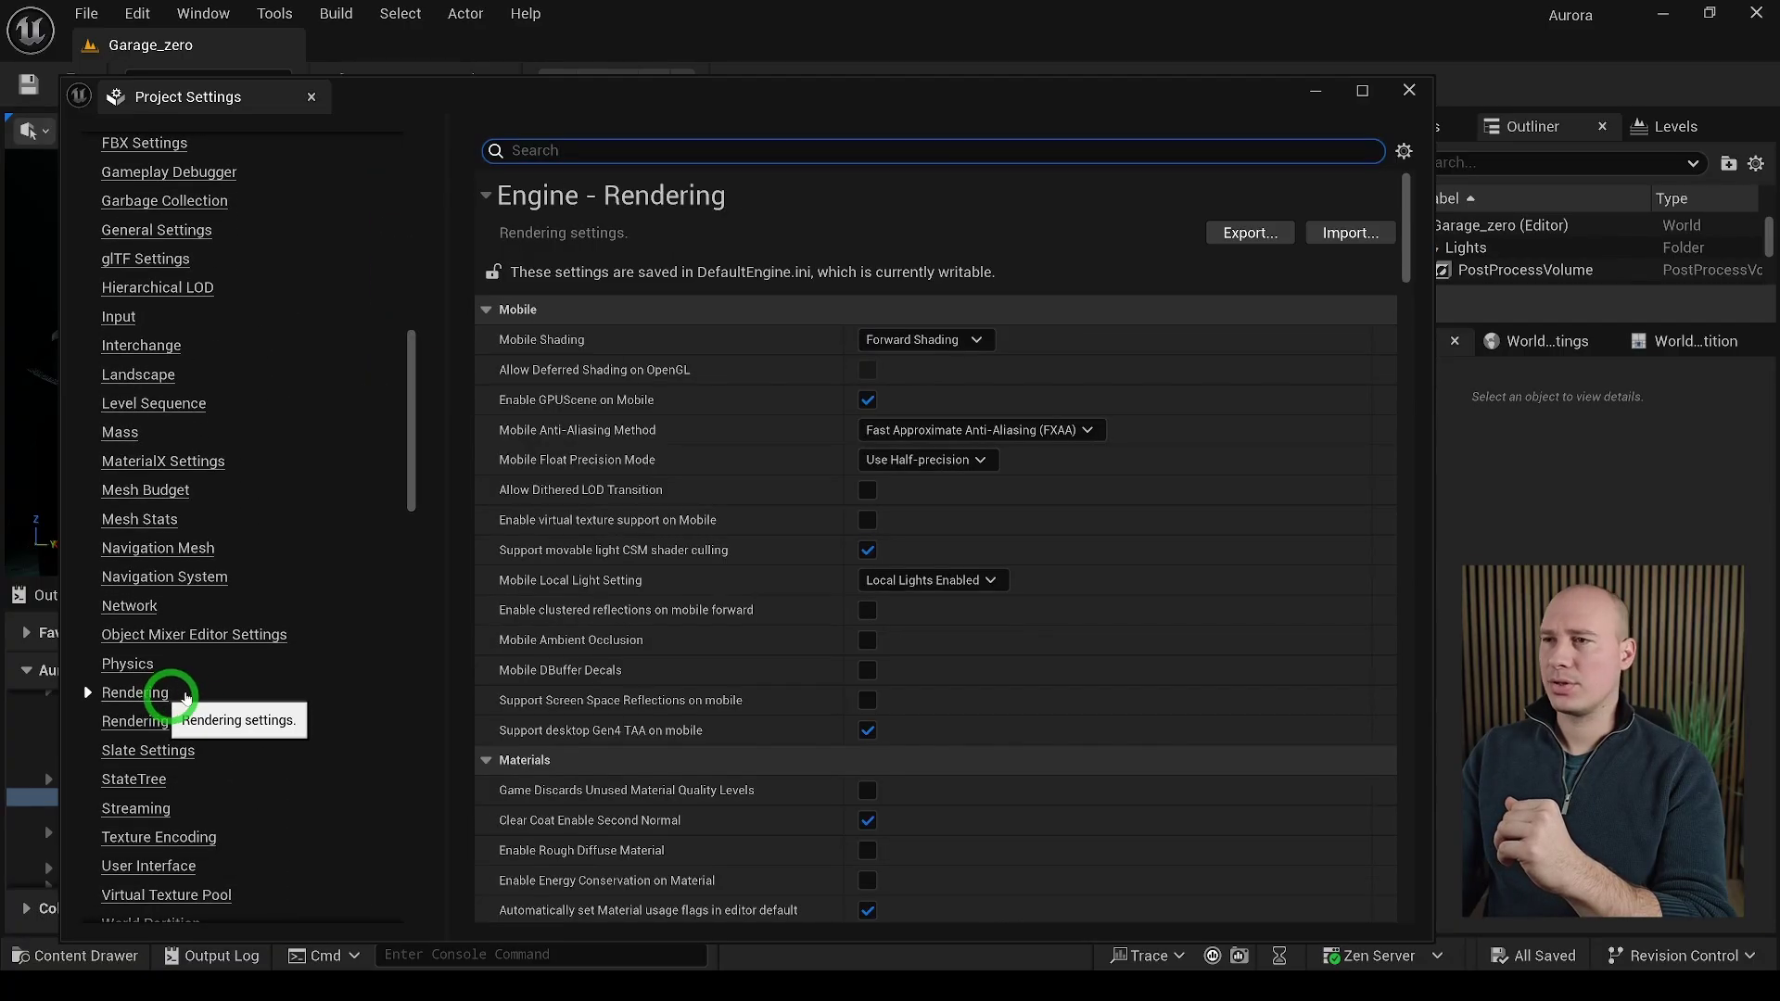
{"action": "left_click_drag", "start_coordinate": [1412, 243], "coordinate": [1367, 429]}
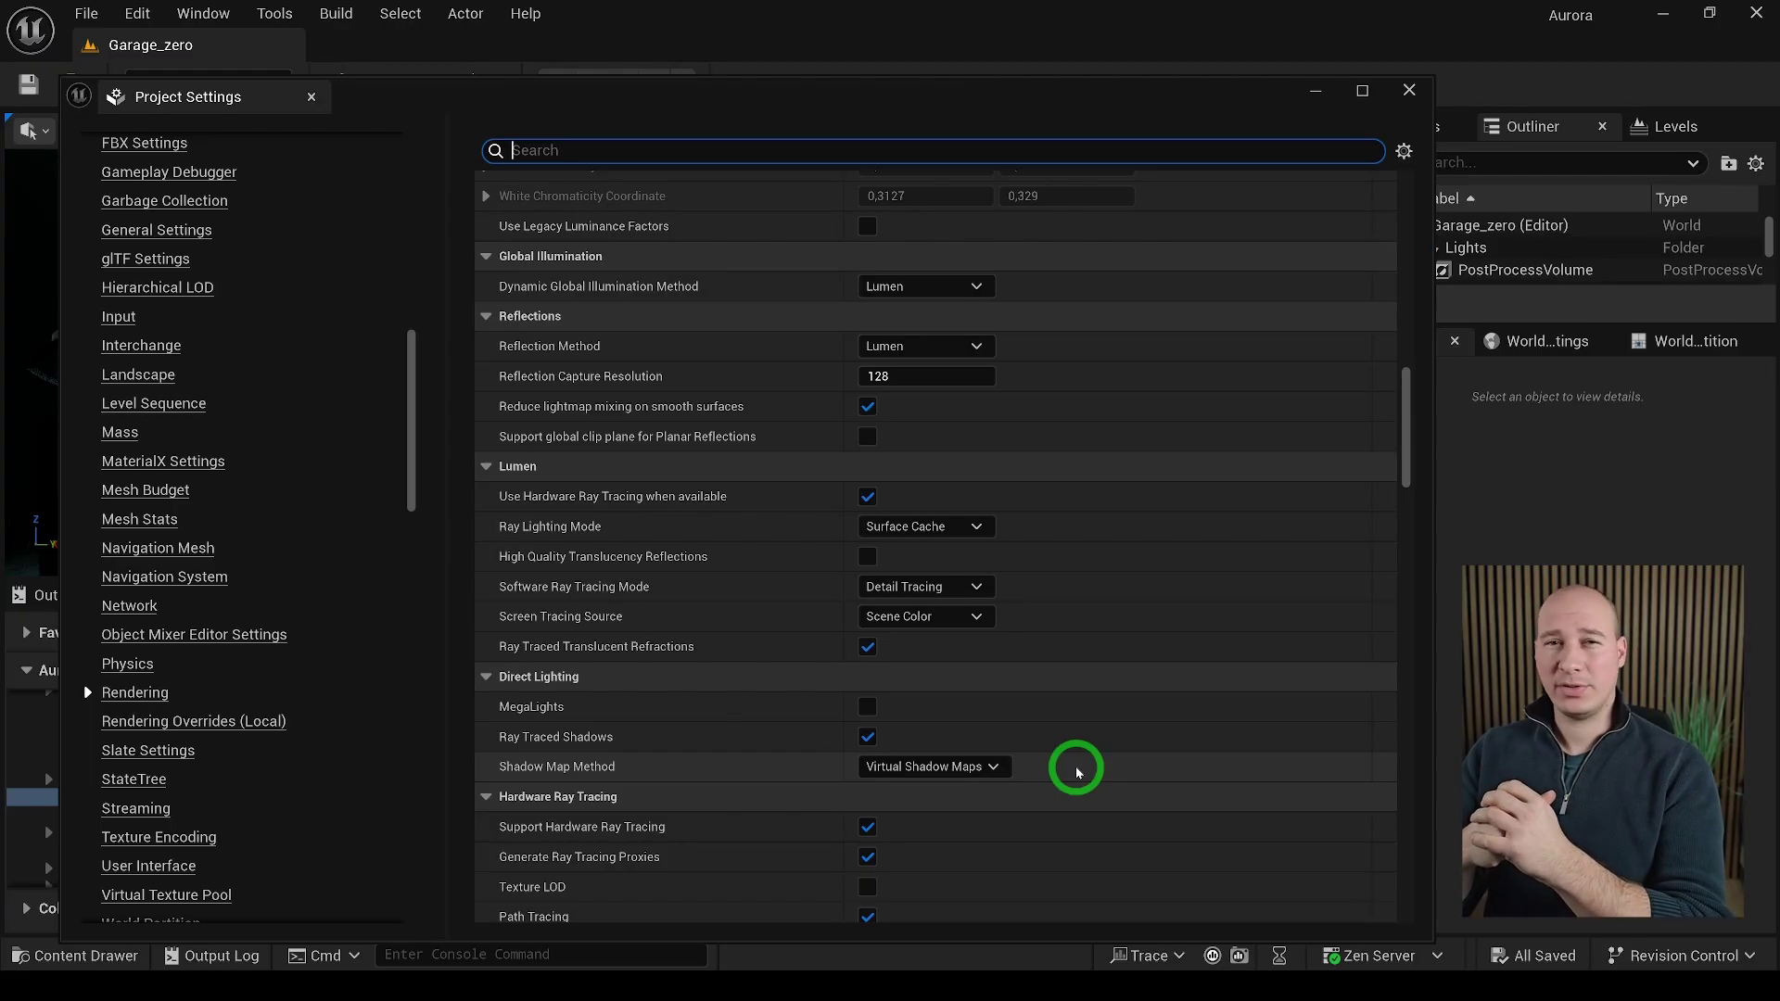
{"action": "scroll", "coordinate": [1077, 773], "scroll_direction": "down", "scroll_amount": 2}
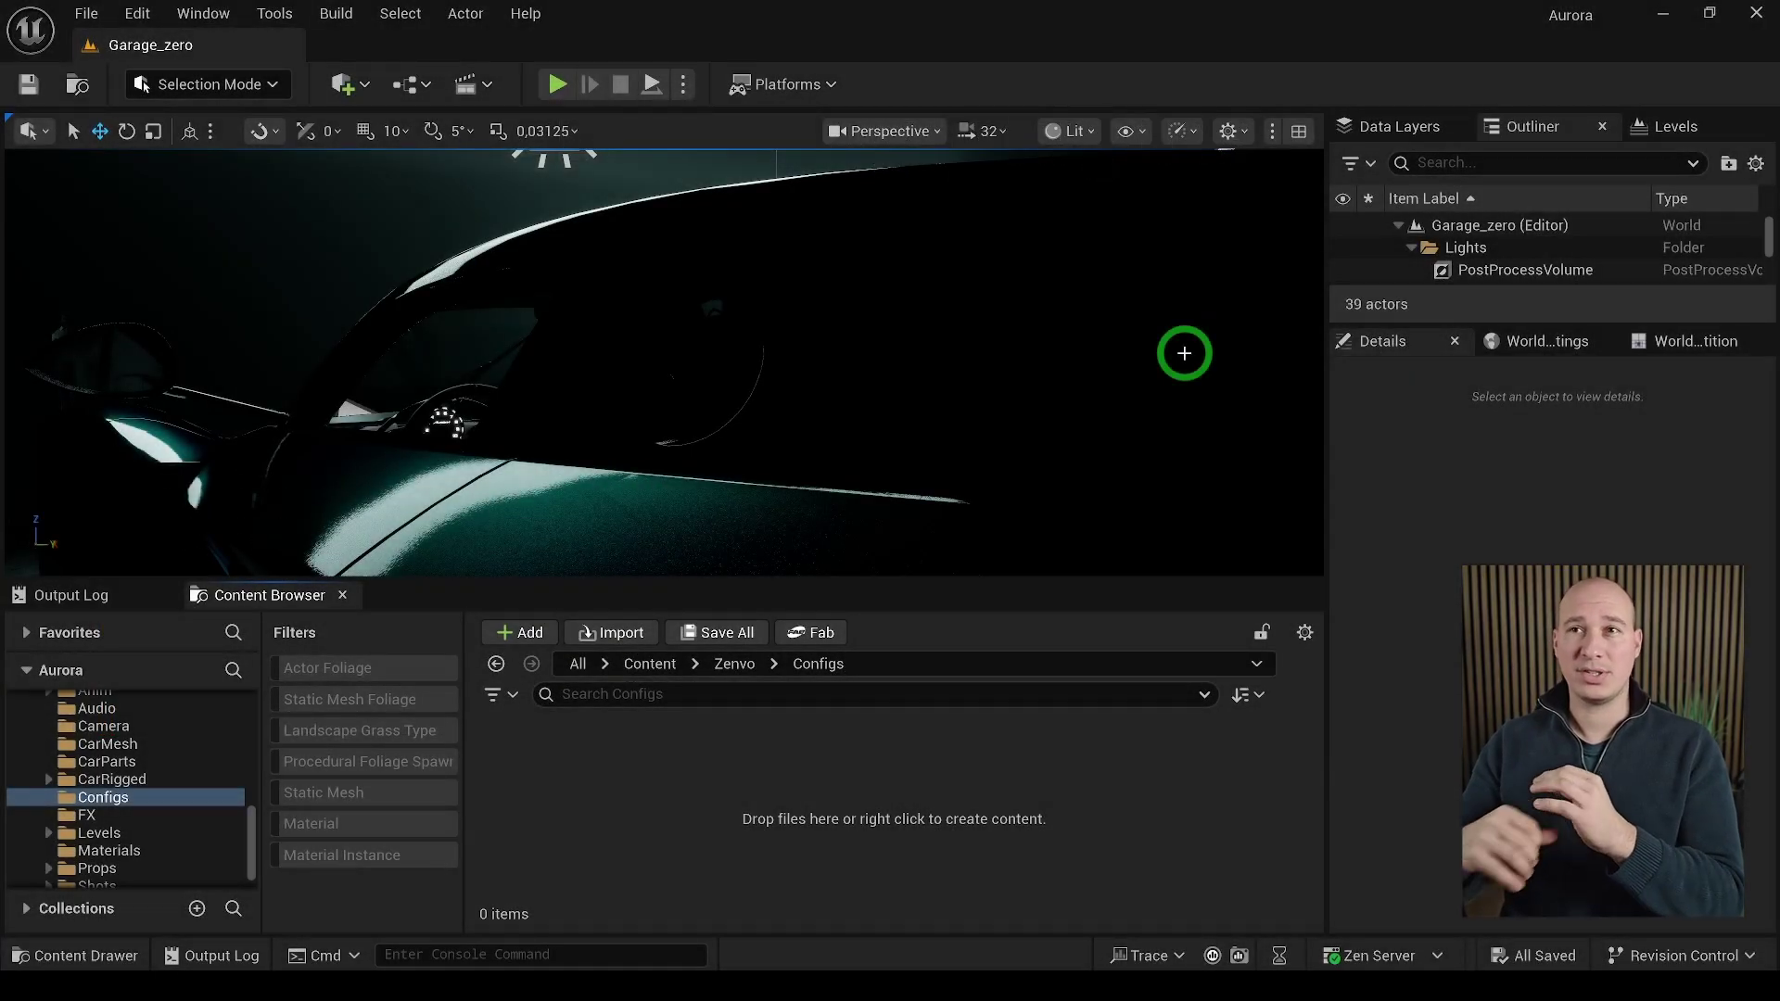
Enable Movie Render Queue, Additional Render Passes and Niagara MRQ Support plugins, accepting the beta warnings
{"action": "left_click", "coordinate": [139, 13]}
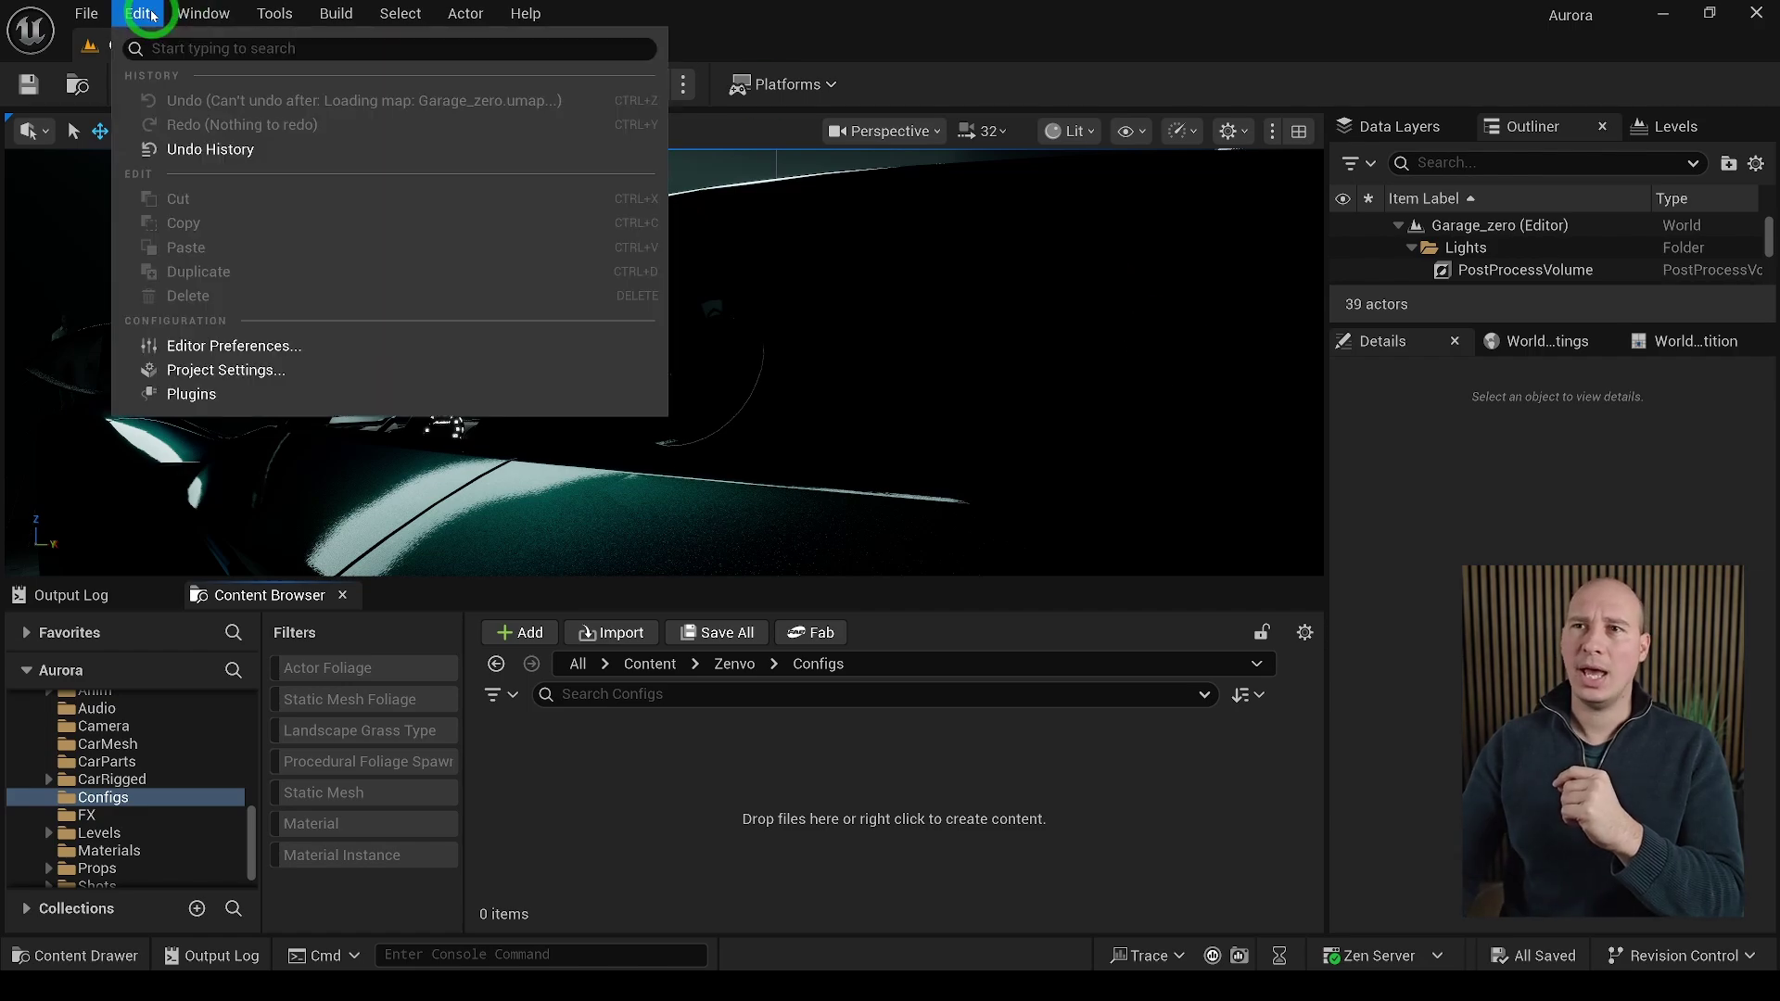
{"action": "left_click", "coordinate": [254, 393]}
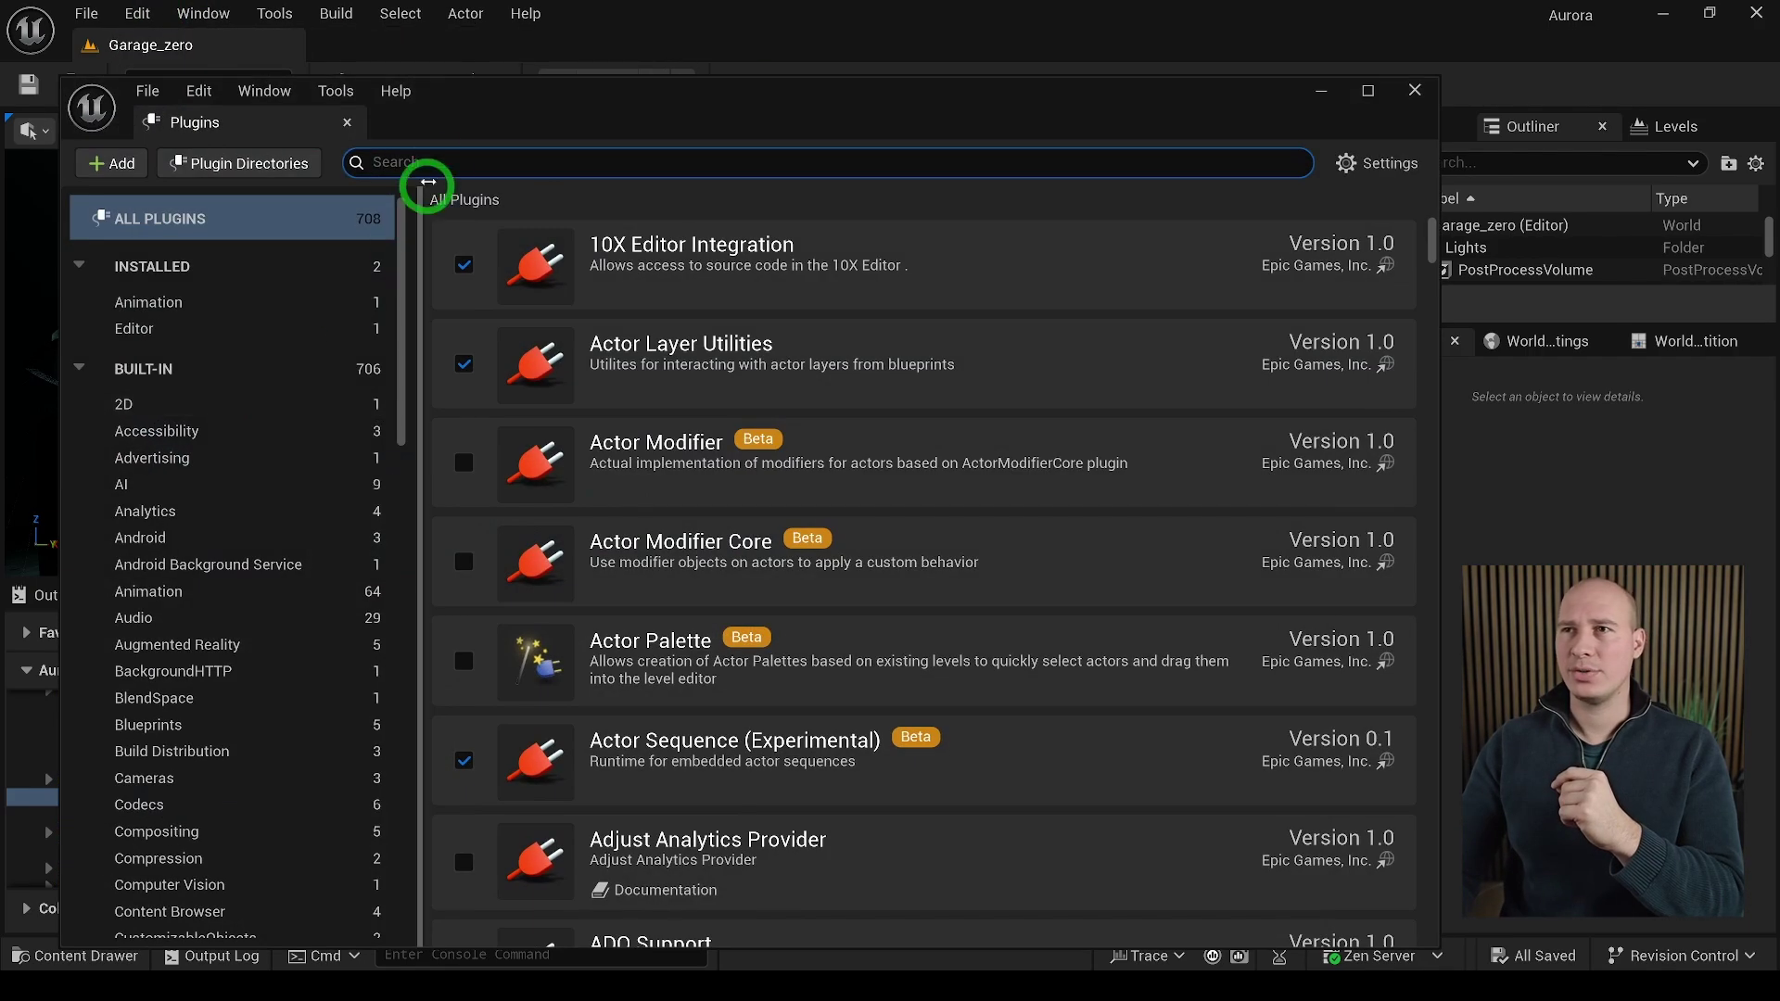
{"action": "type", "text": "movie render"}
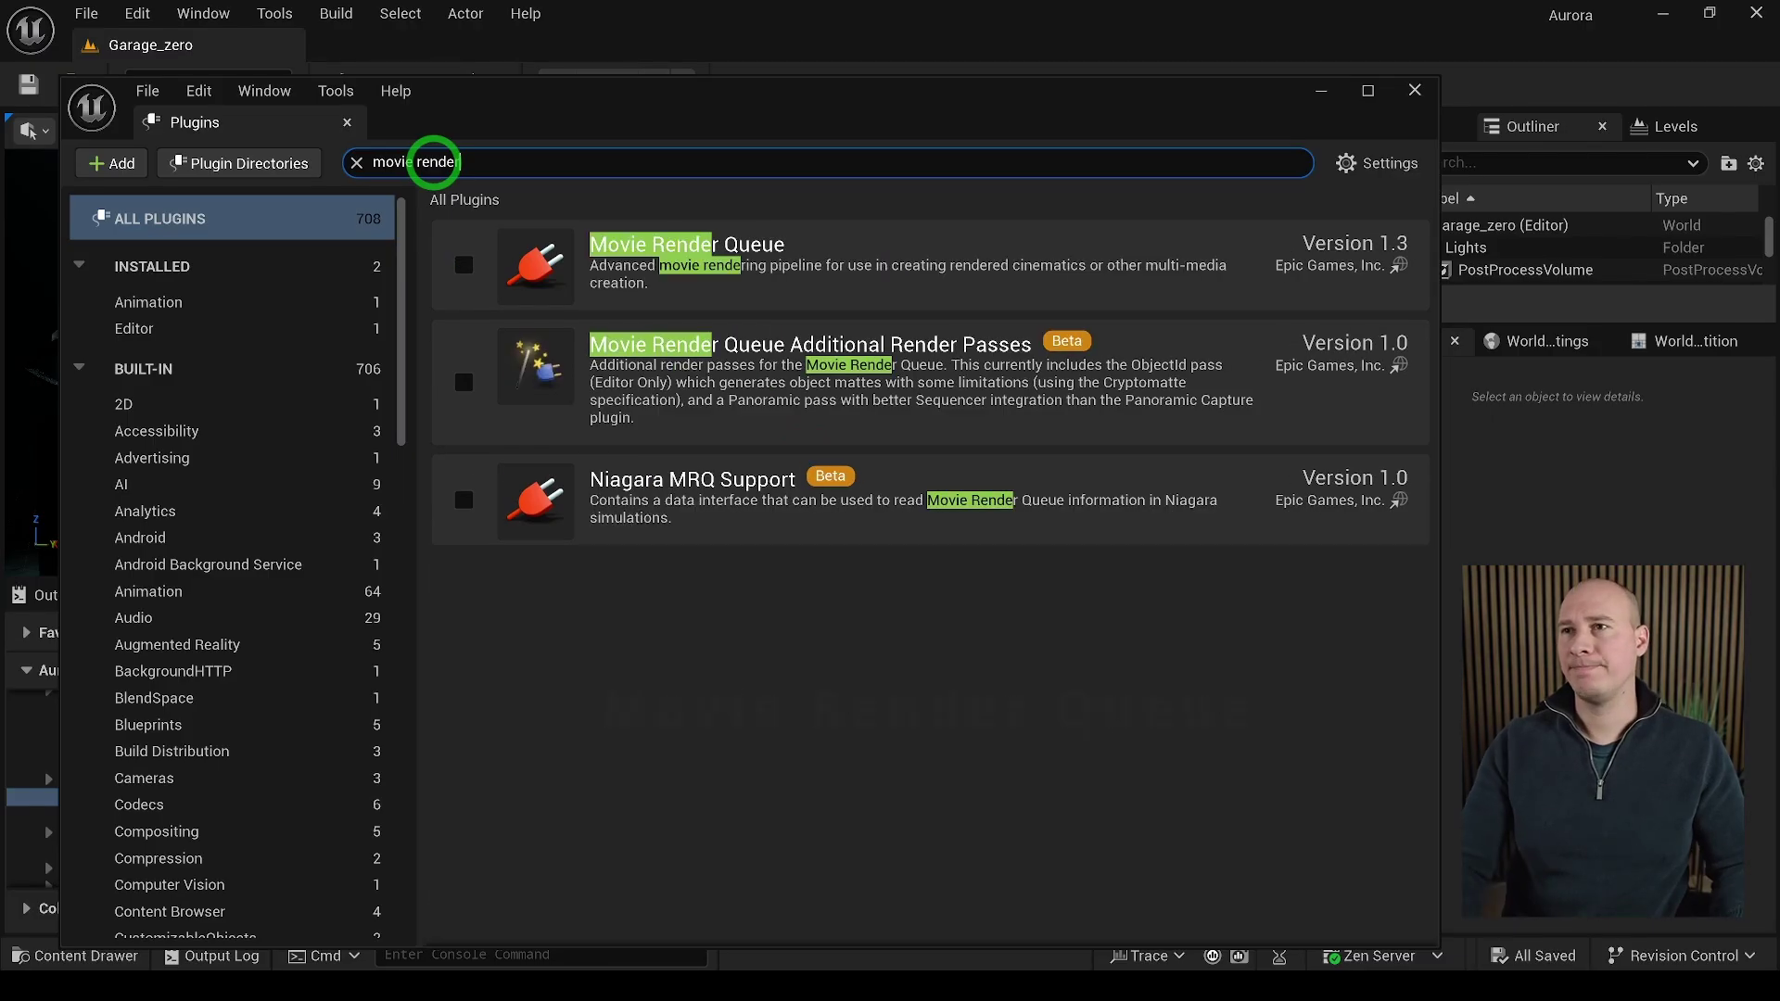
{"action": "left_click", "coordinate": [465, 266]}
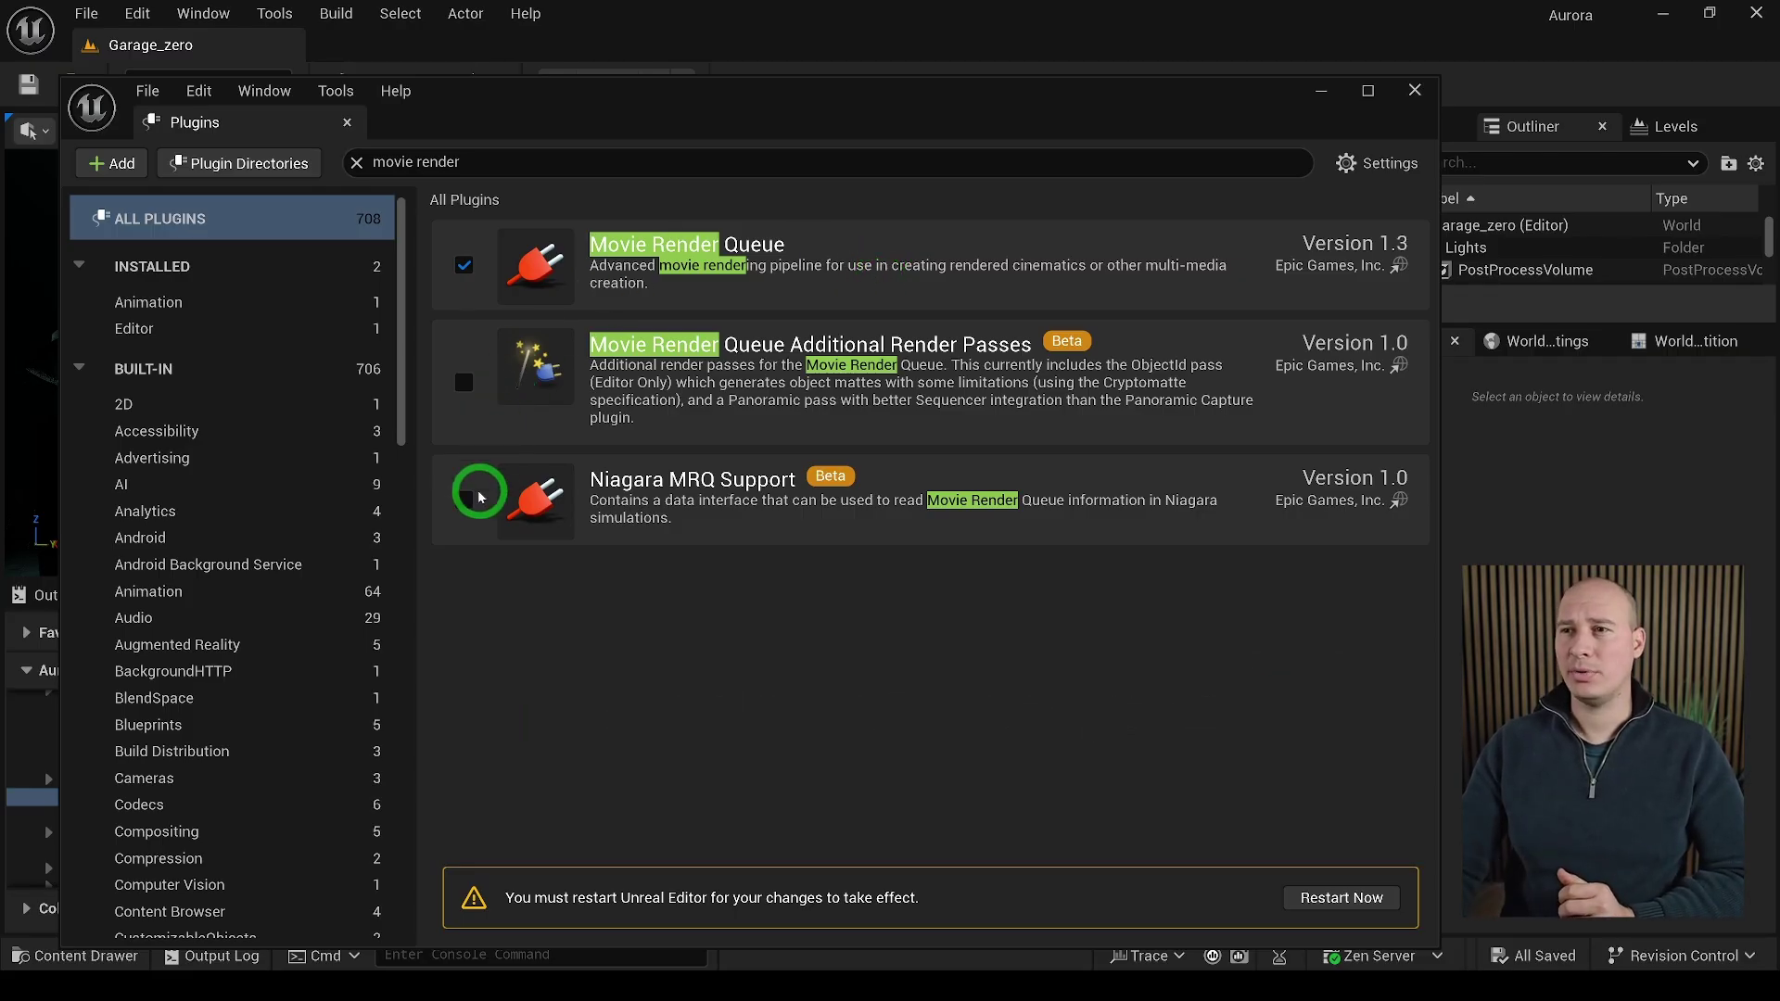
{"action": "left_click", "coordinate": [463, 500]}
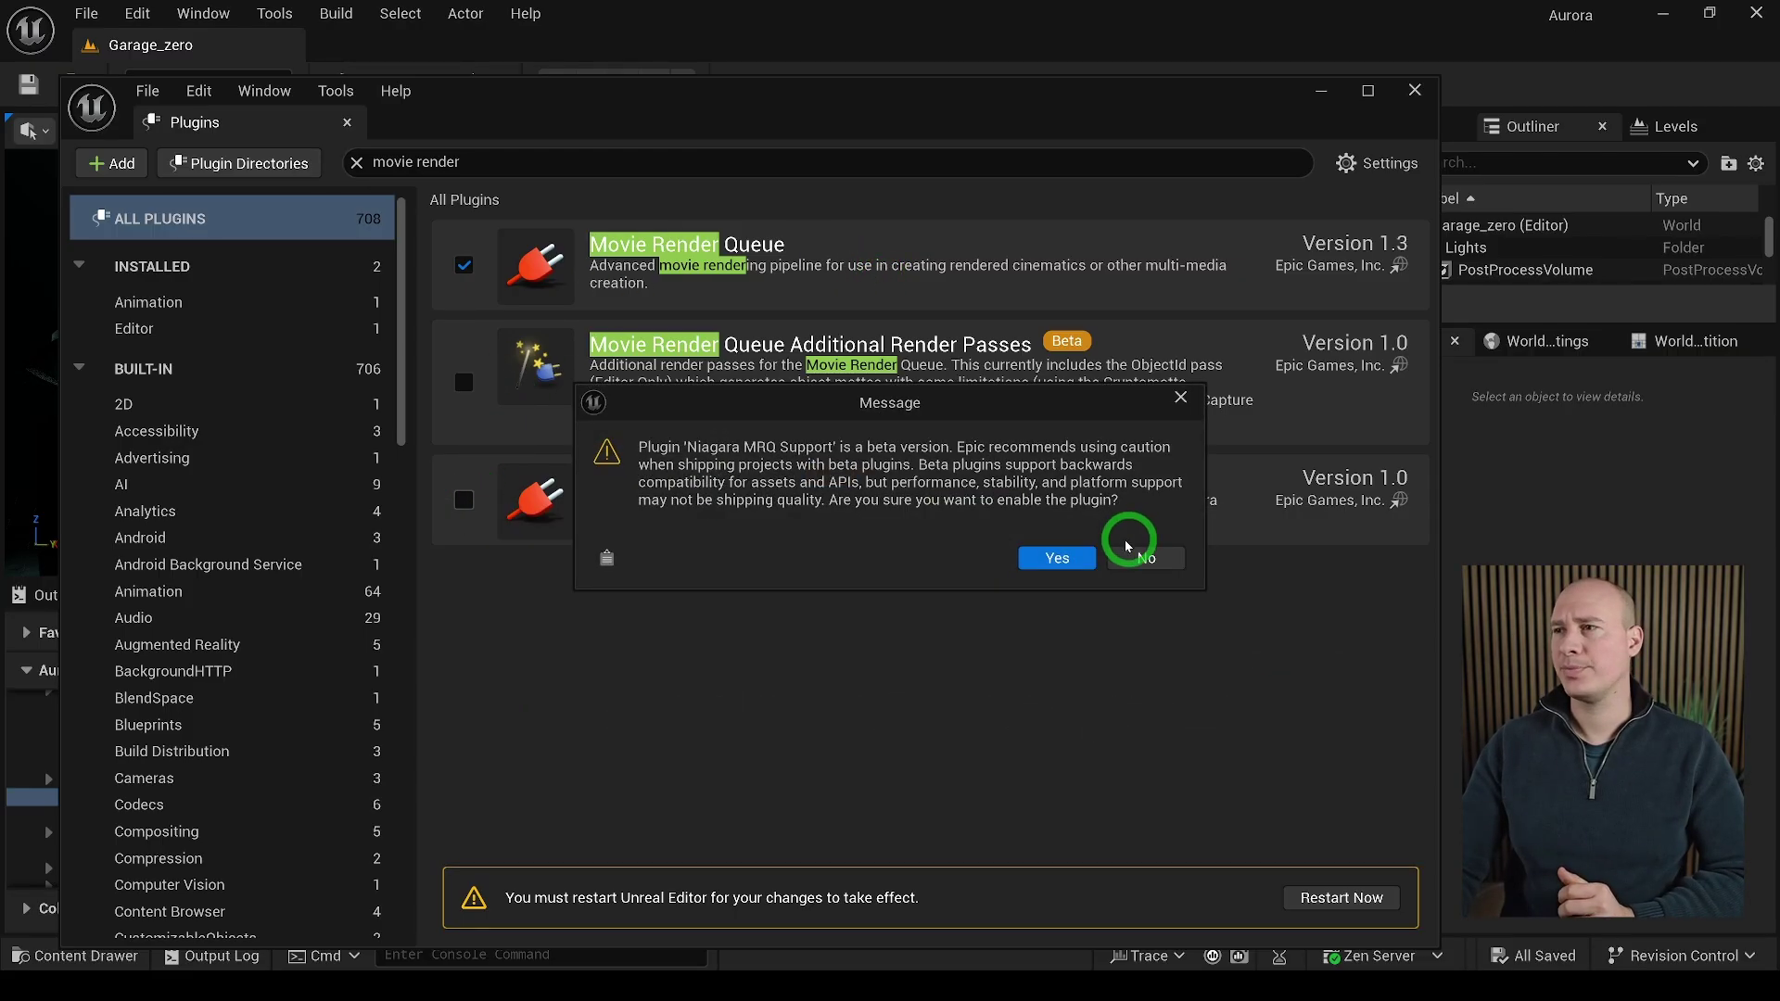
{"action": "left_click", "coordinate": [1059, 557]}
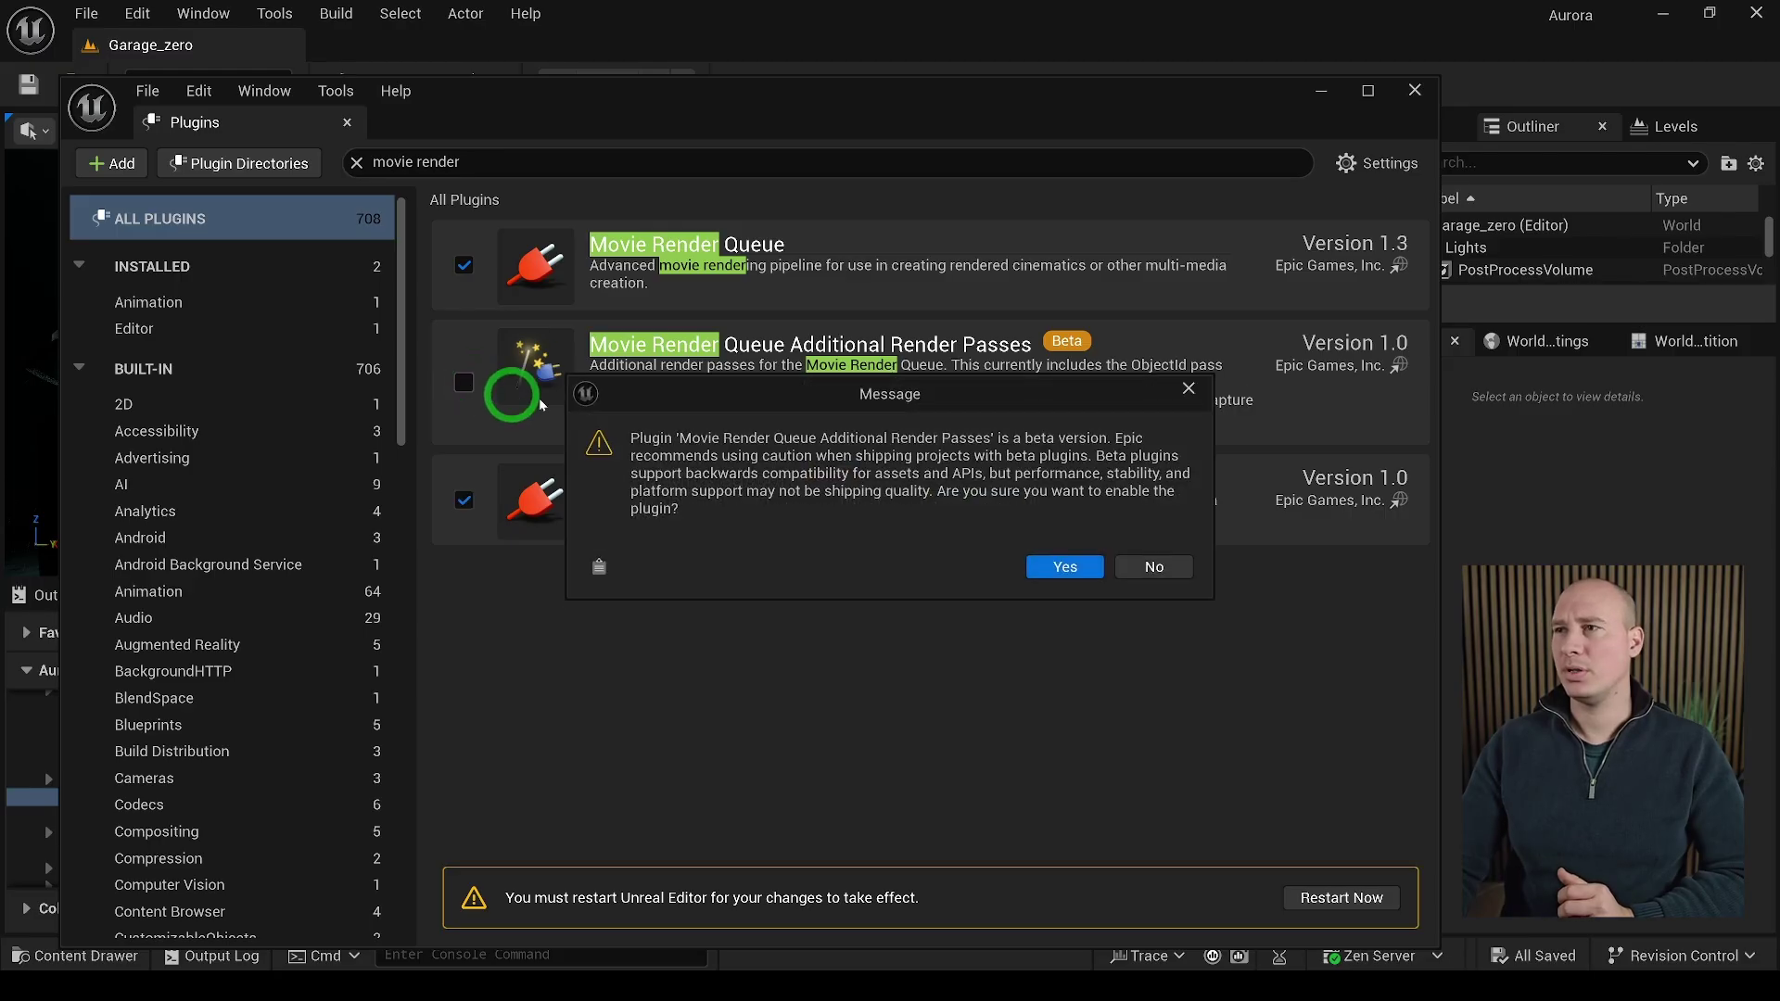
{"action": "left_click", "coordinate": [1064, 565]}
{"action": "left_click", "coordinate": [464, 163]}
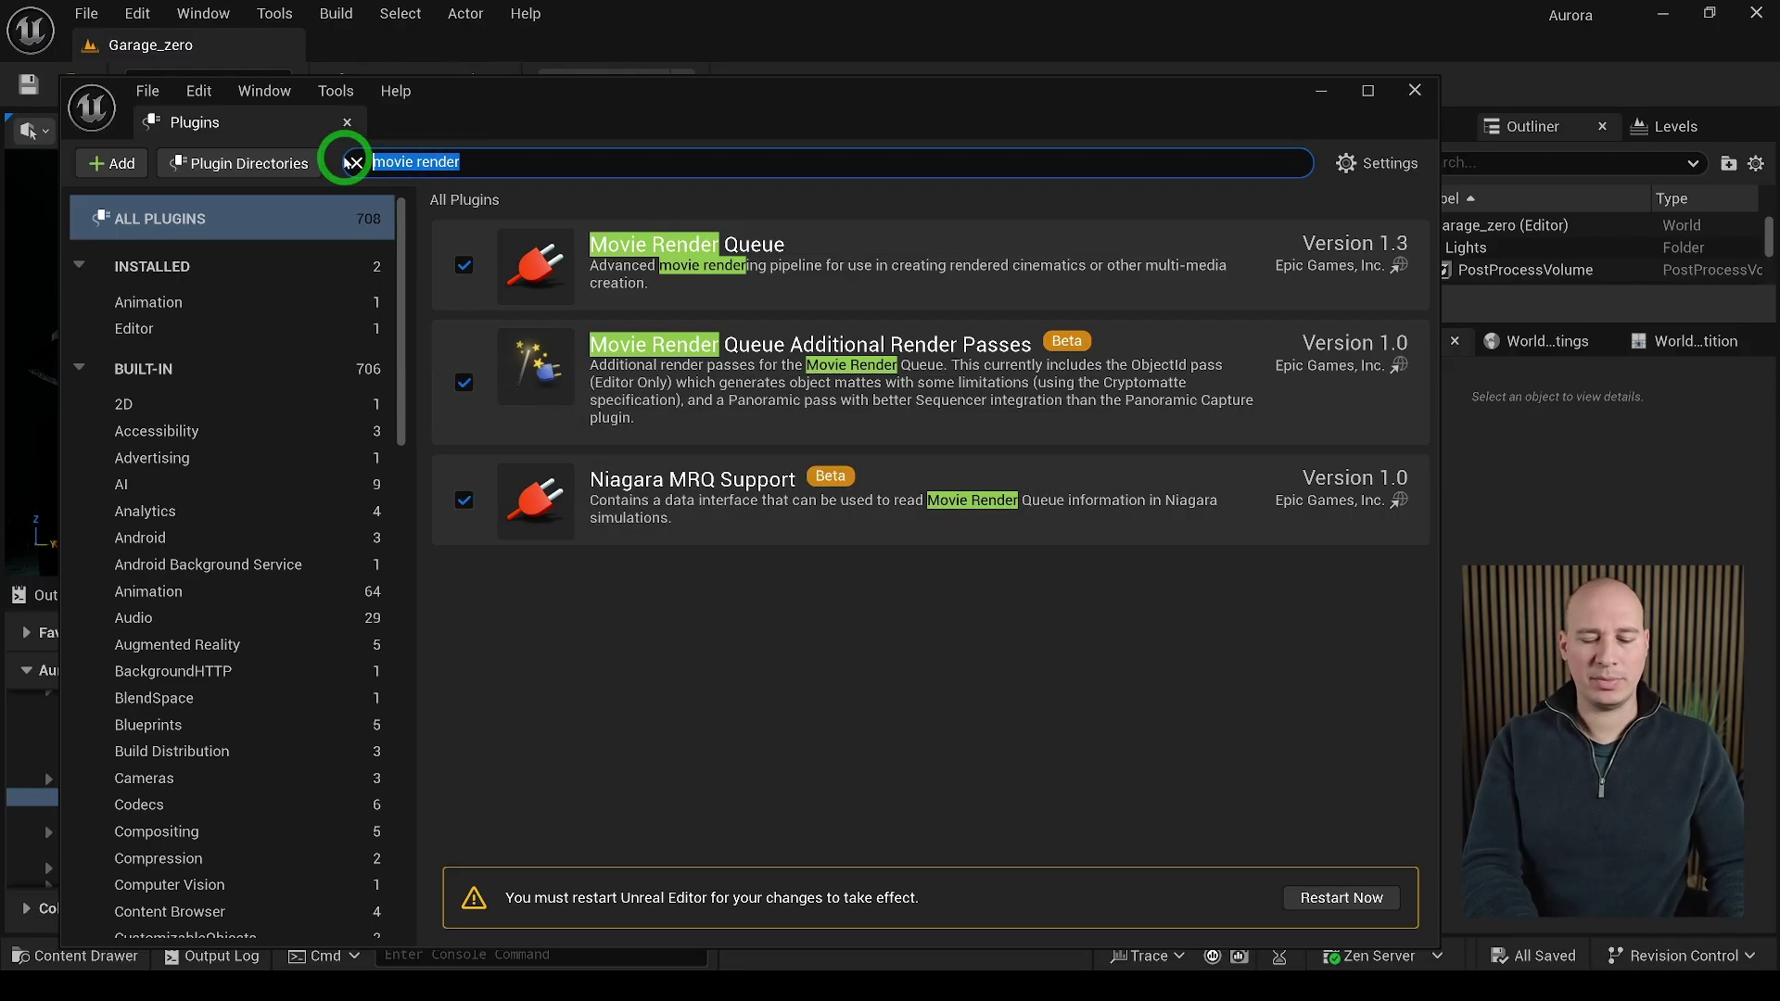
Search 'open color io' and enable the OpenColorIO (OCIO) plugin, accepting the beta warning
{"action": "type", "text": "op"}
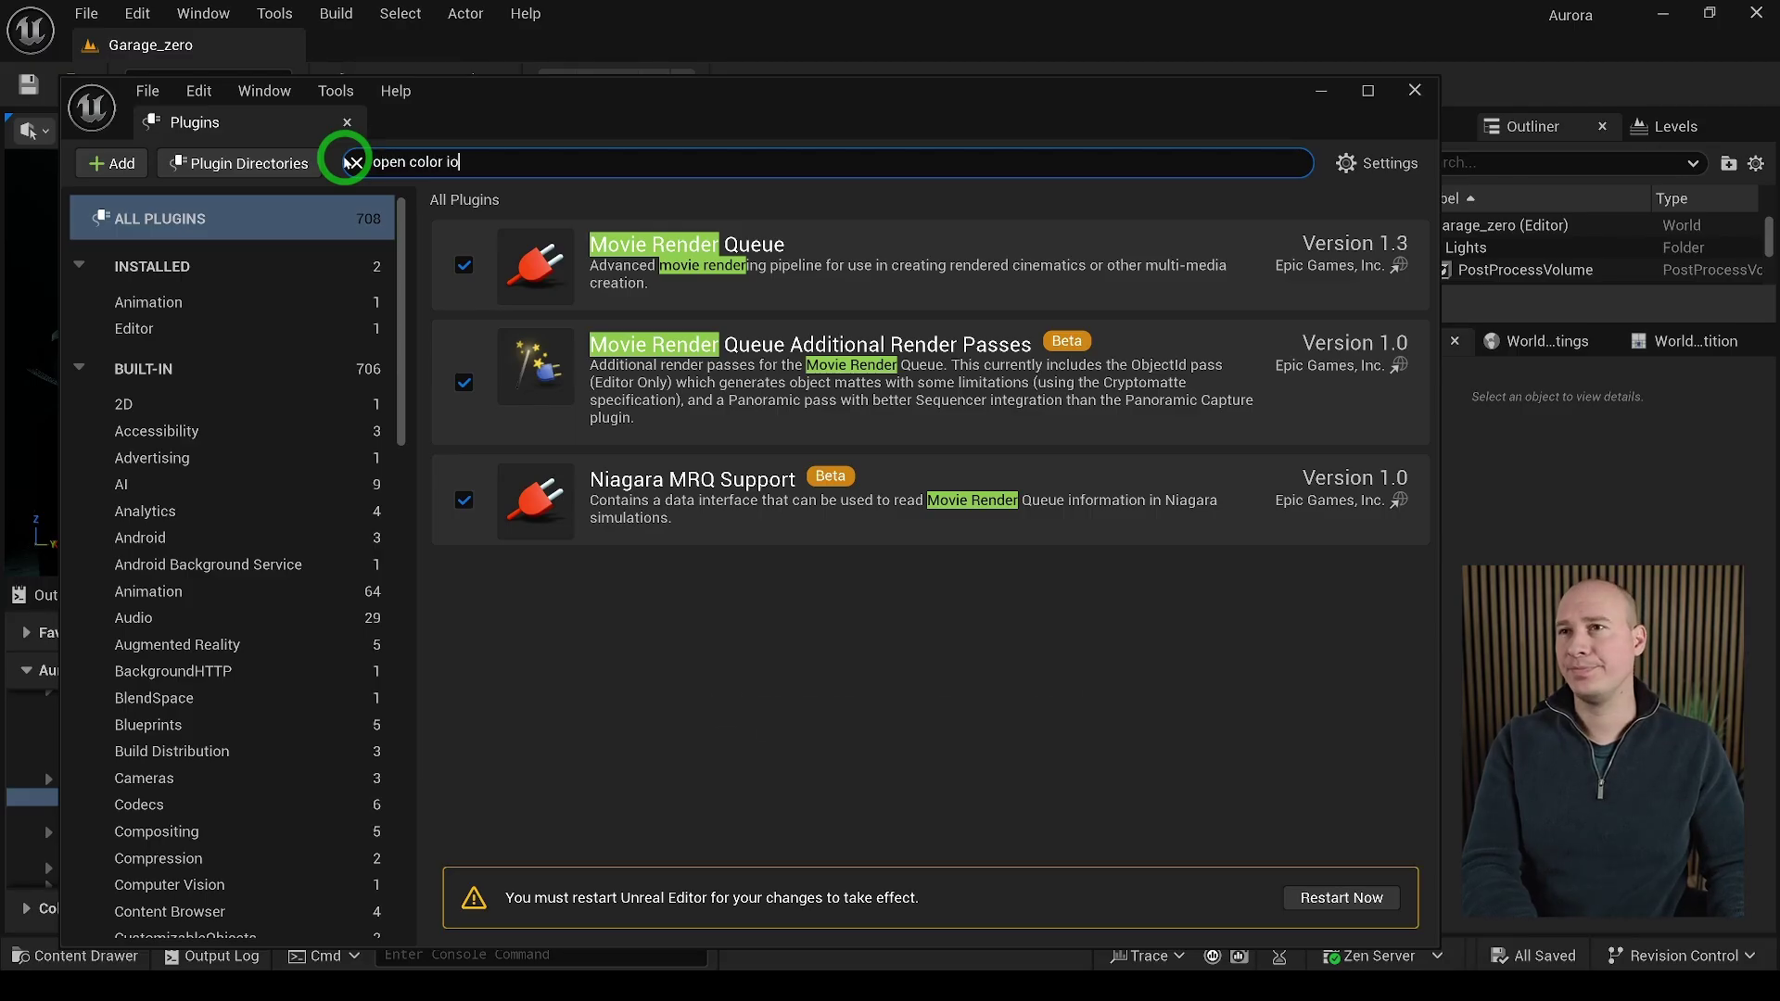
{"action": "type", "text": "en color io"}
{"action": "left_click", "coordinate": [463, 265]}
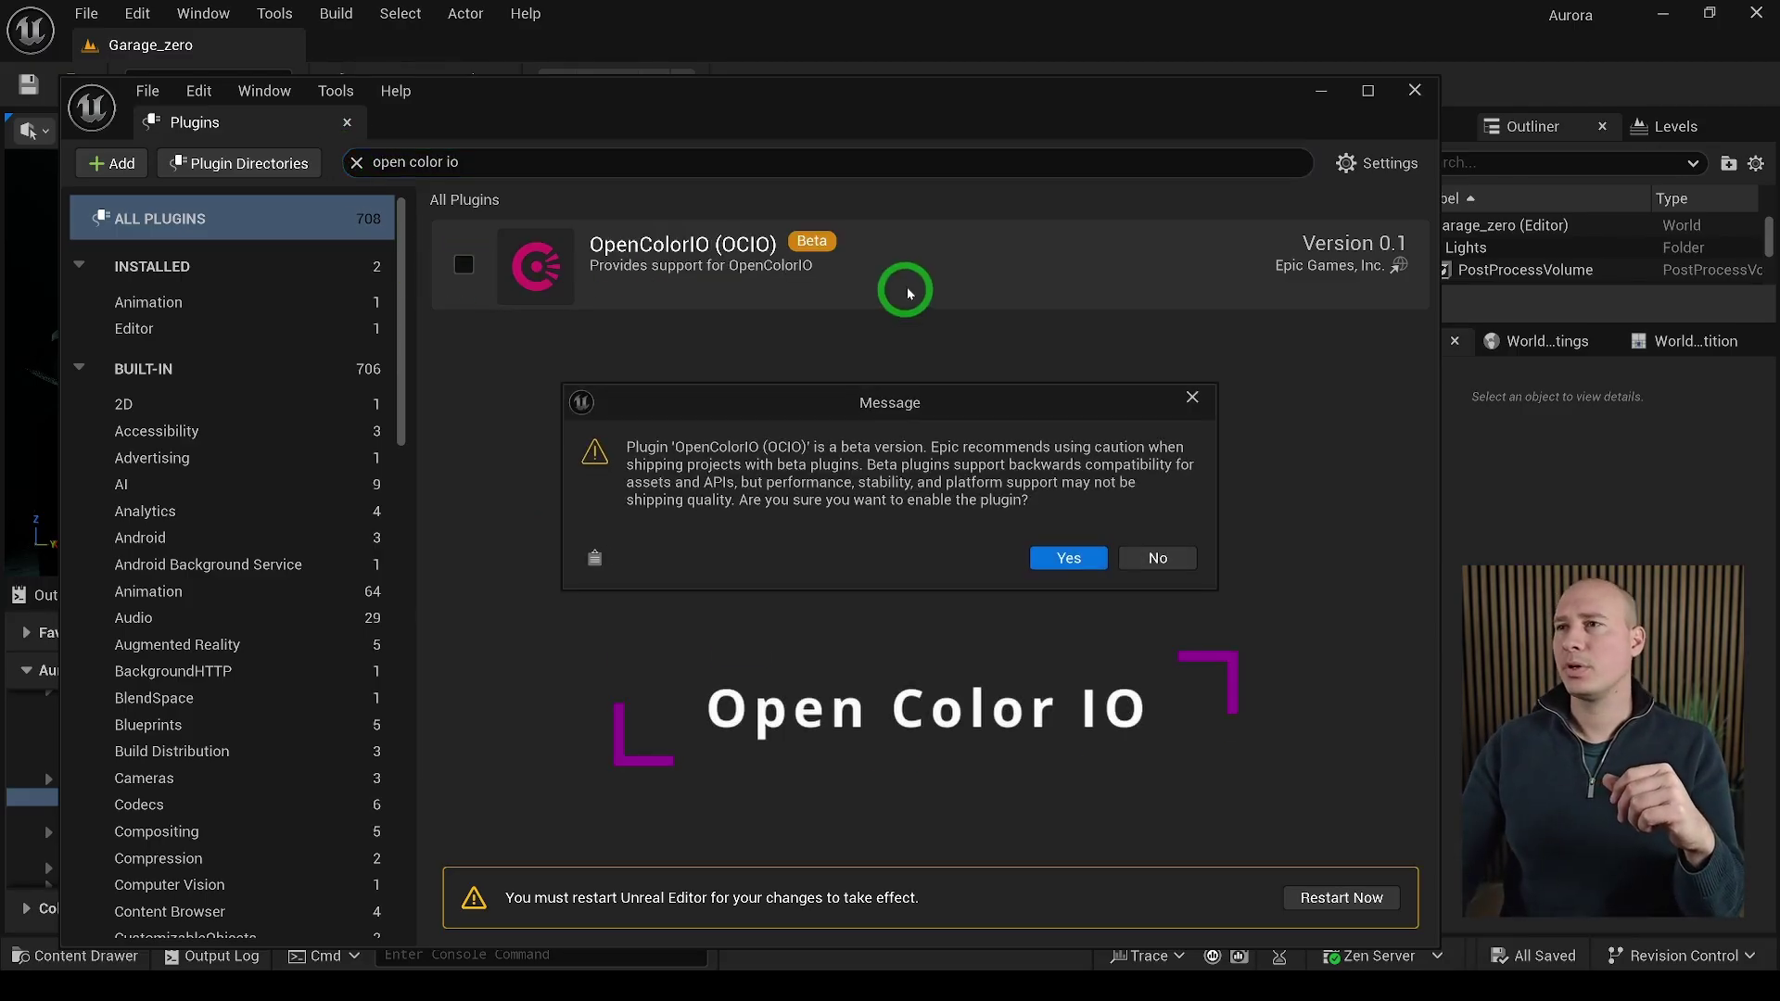
{"action": "left_click", "coordinate": [1048, 558]}
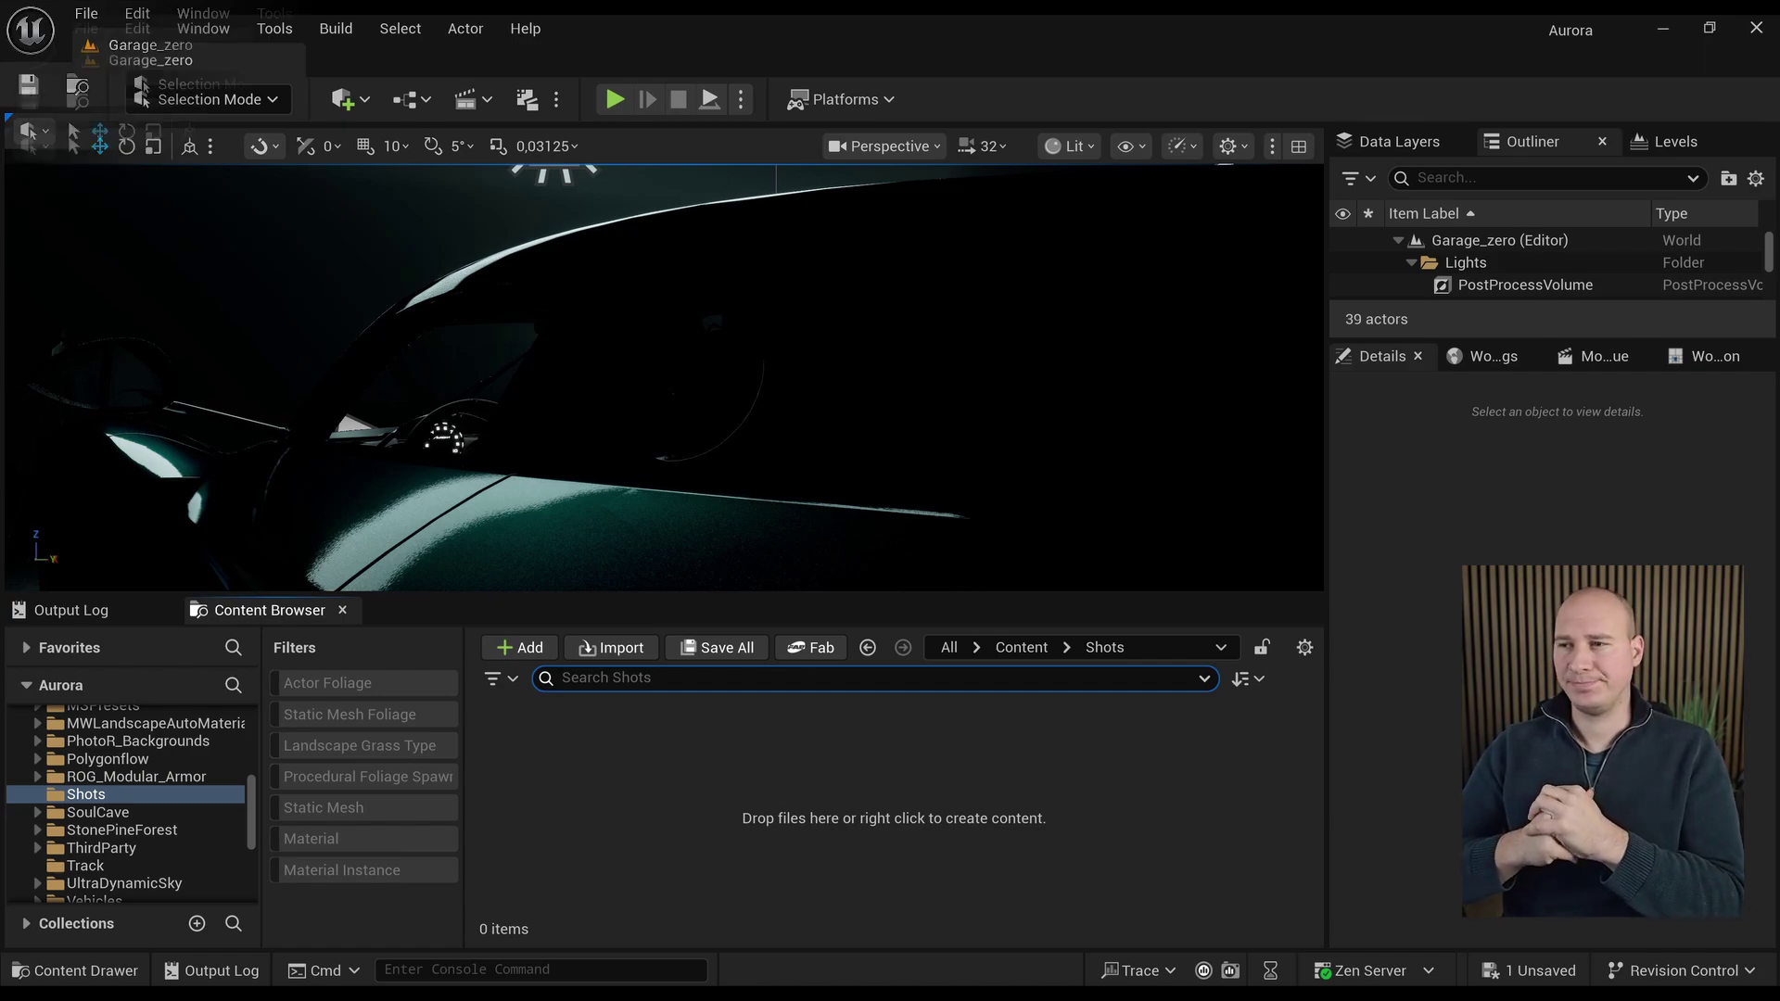
Add an OpenColorIO Configuration asset named 'ocio' to the Configs folder
{"action": "left_click", "coordinate": [732, 758]}
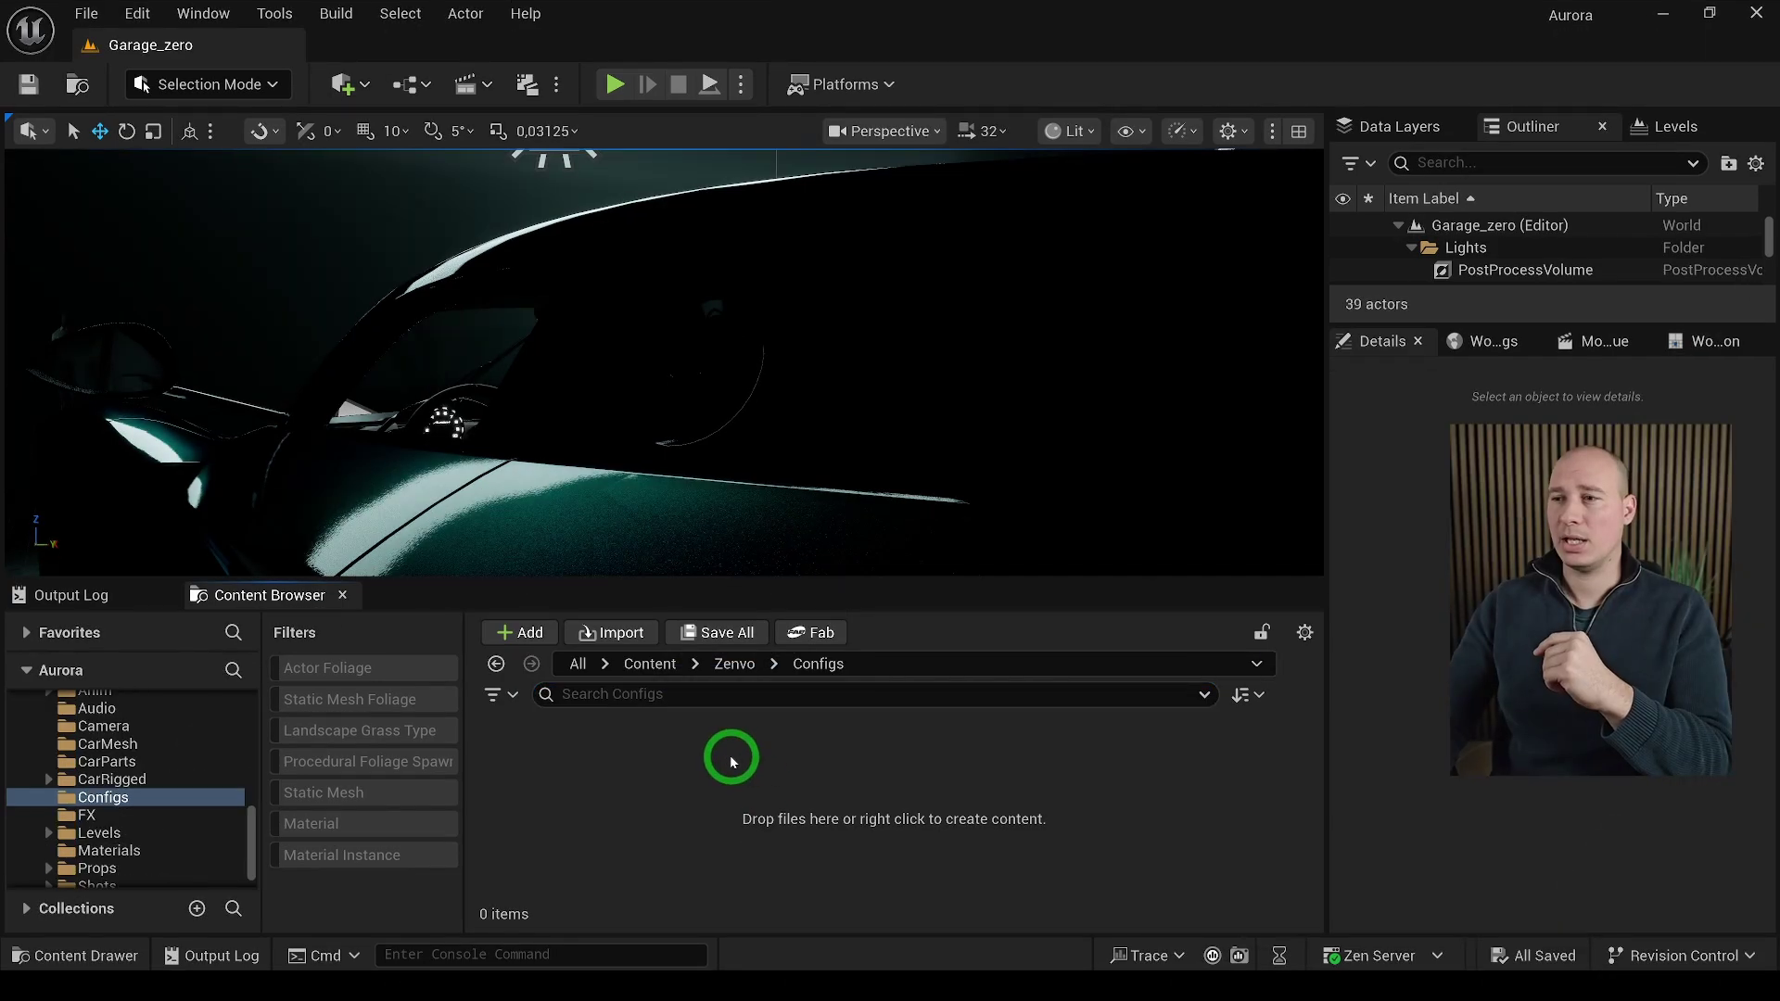
{"action": "right_click", "coordinate": [732, 761]}
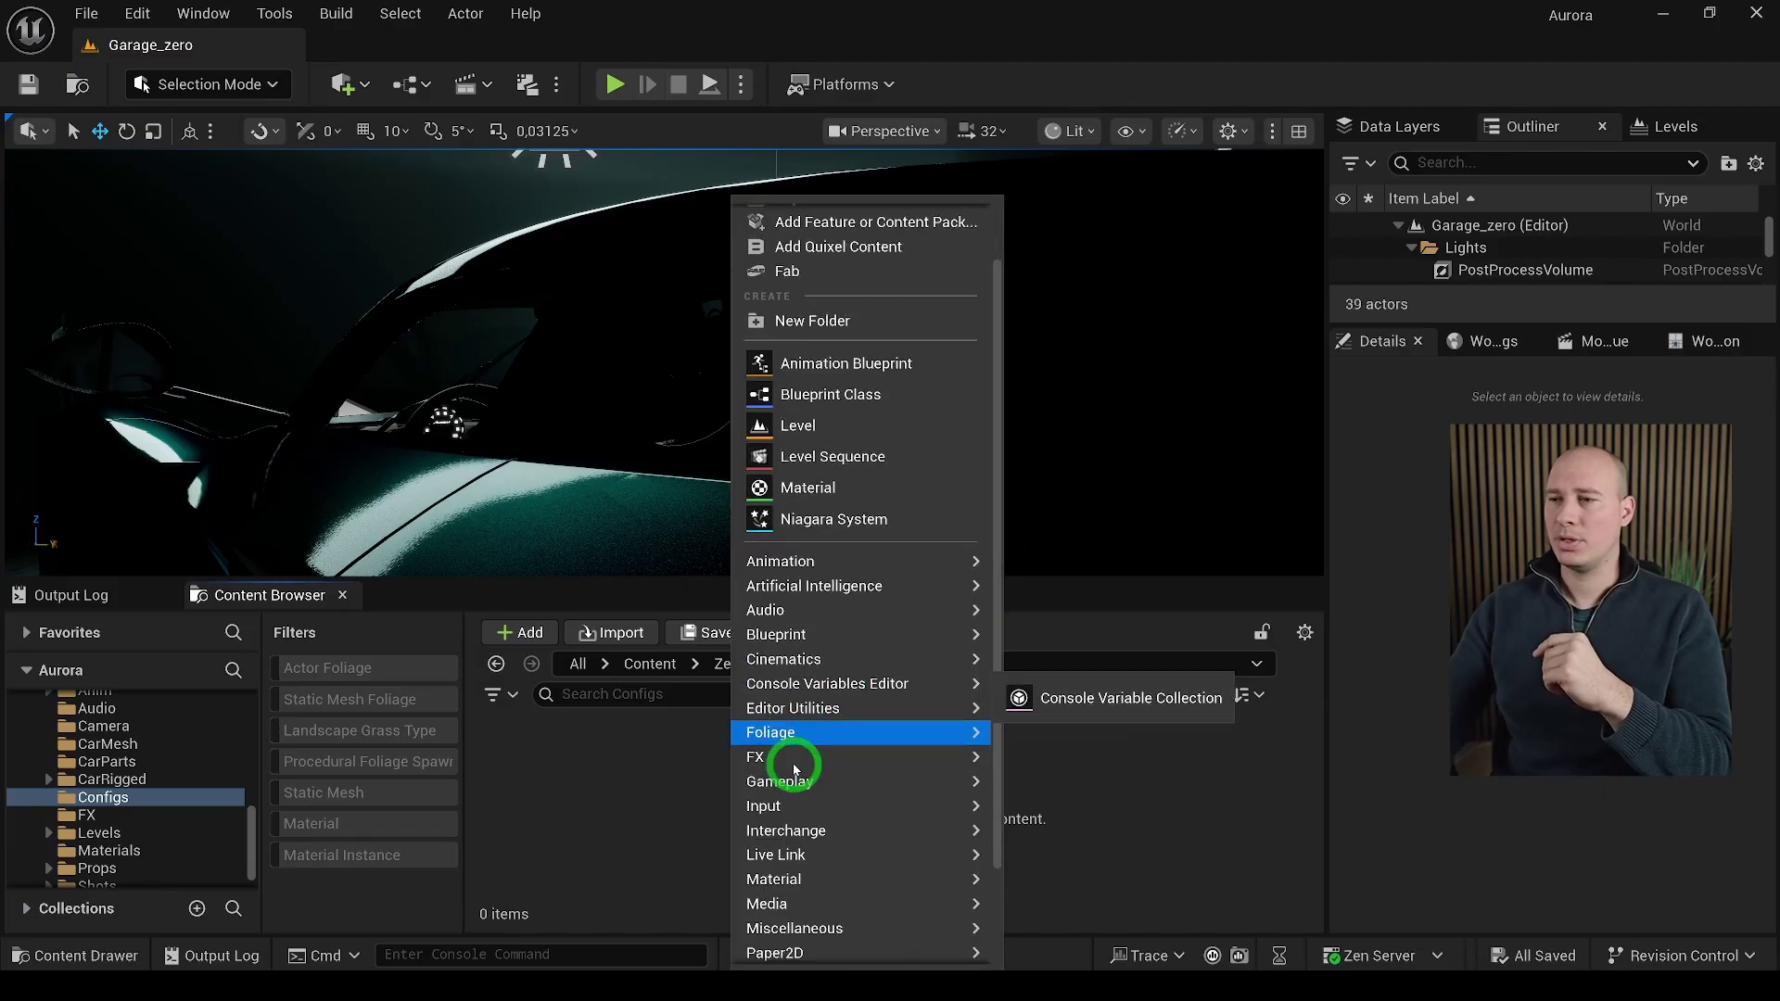
{"action": "scroll", "coordinate": [795, 769], "scroll_direction": "down", "scroll_amount": 3}
{"action": "mouse_move", "coordinate": [811, 800]}
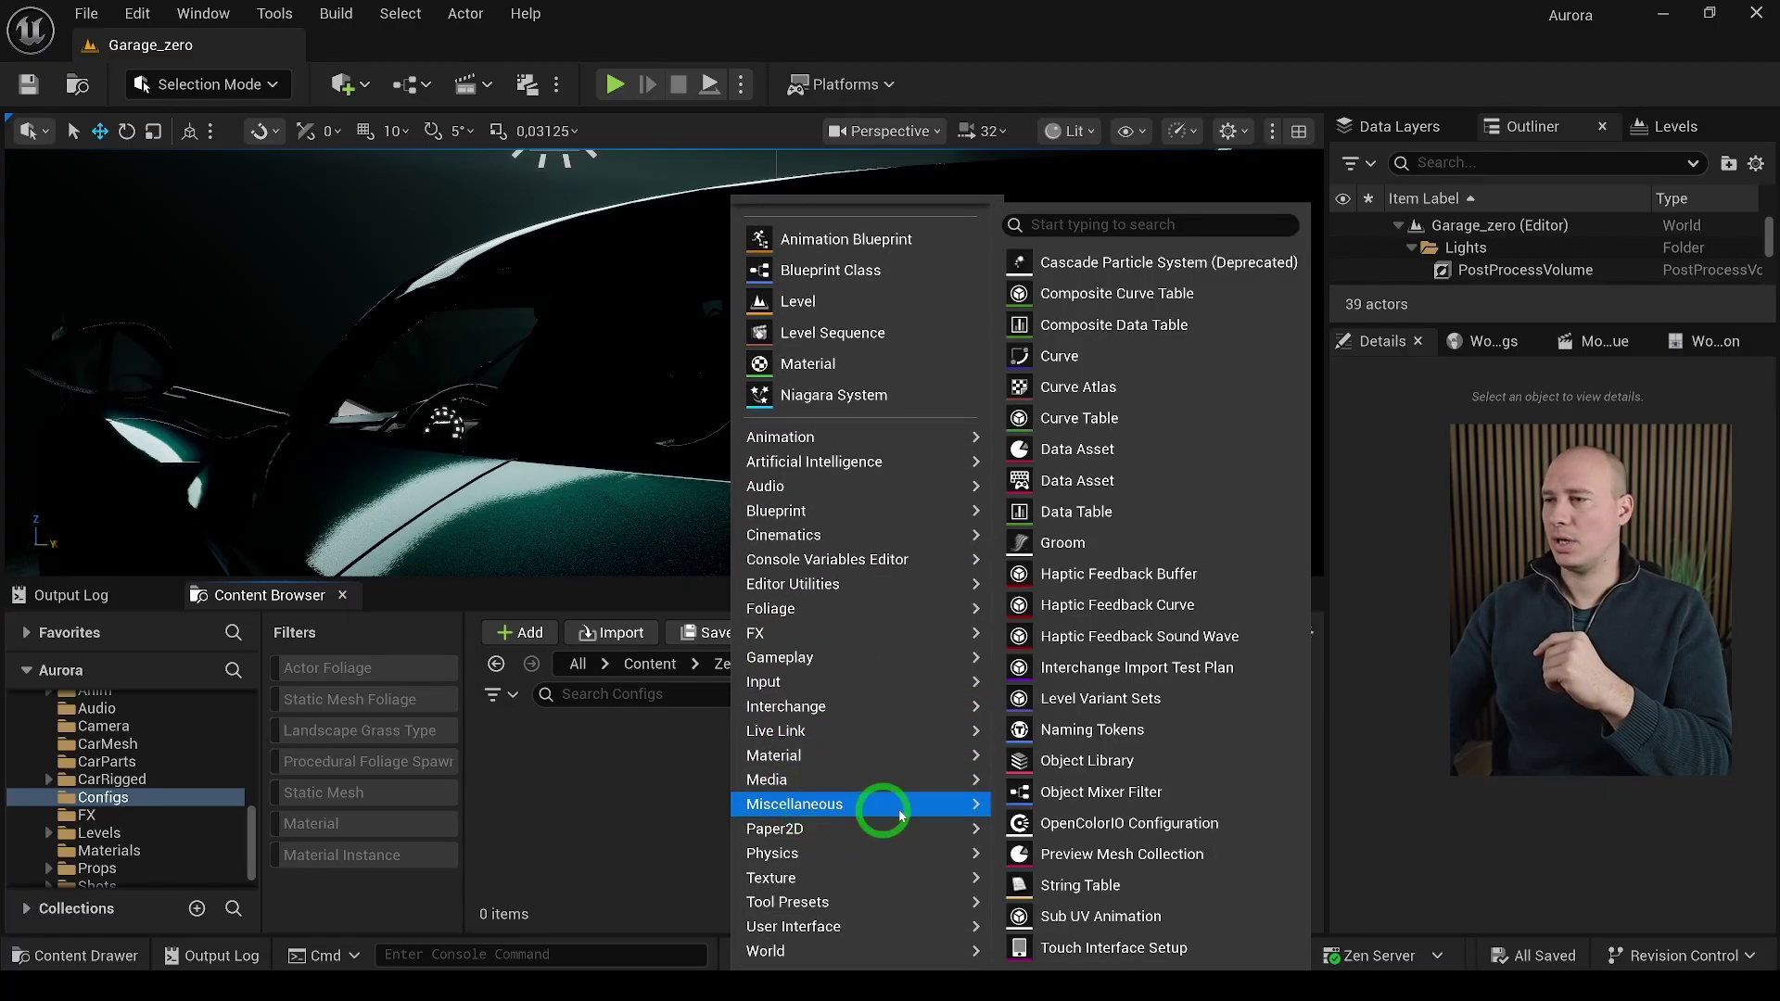
{"action": "left_click", "coordinate": [1089, 832]}
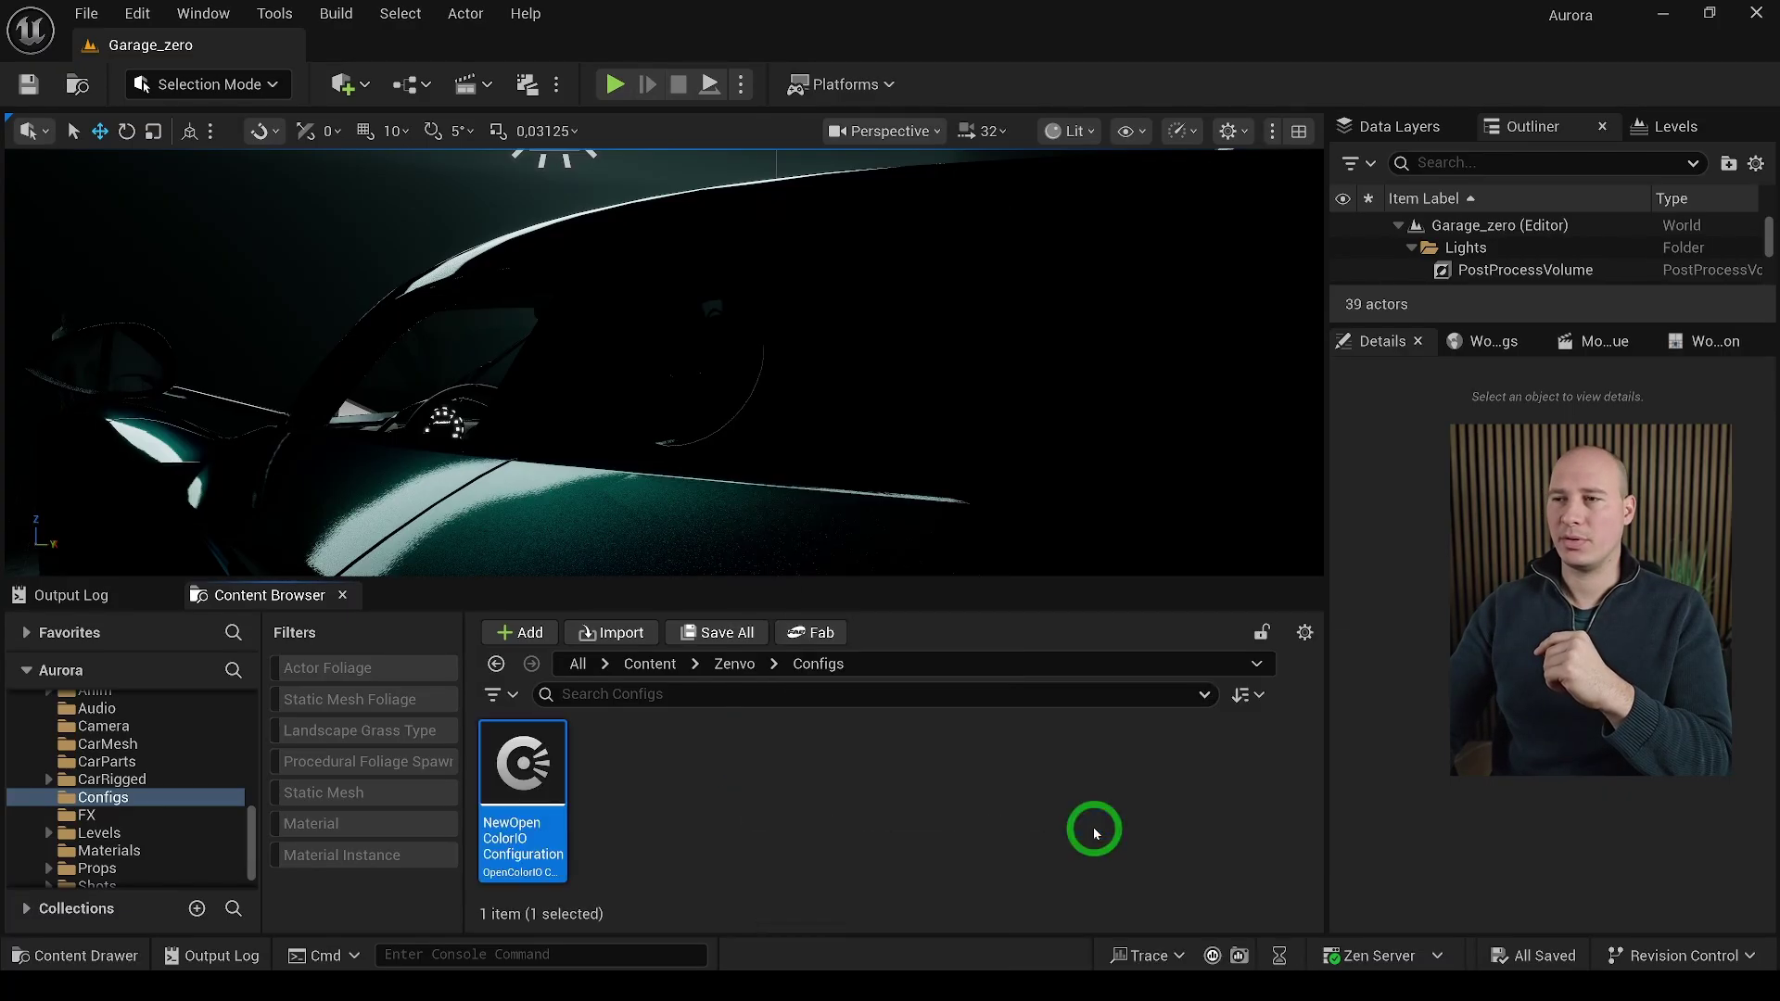
{"action": "type", "text": "ocio"}
{"action": "key", "text": "Return"}
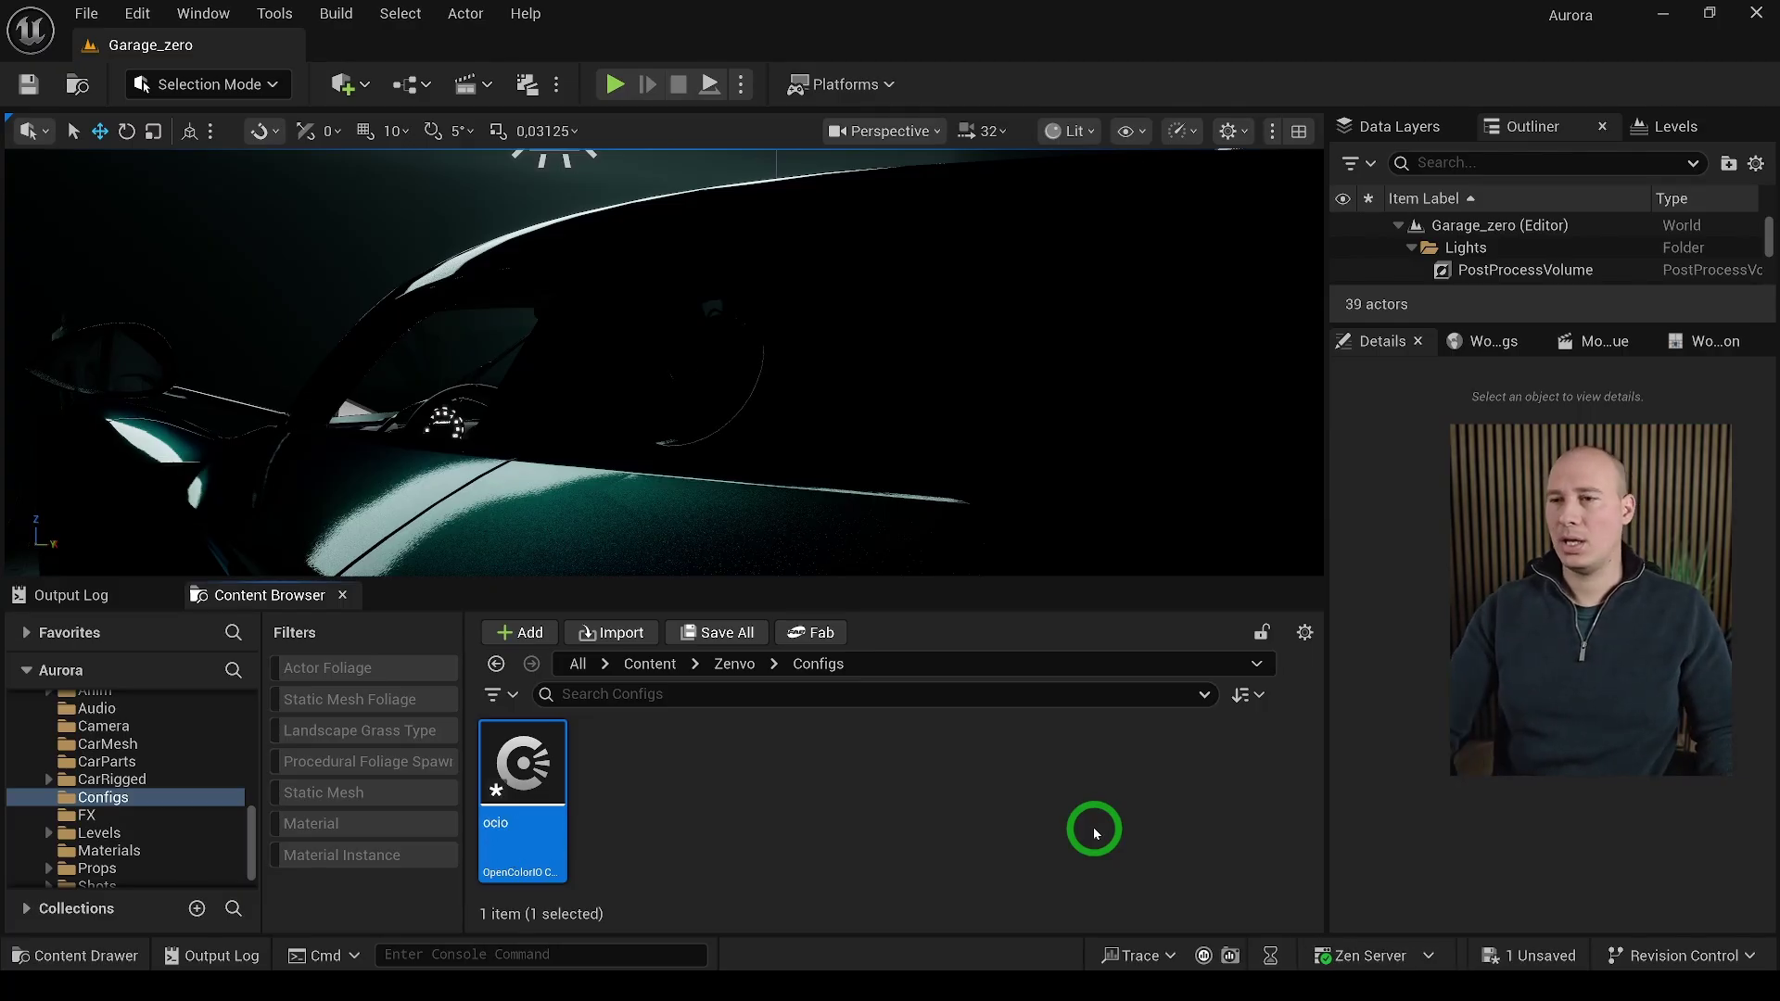
In ocio, add the Linear Rec.709 (sRGB) color space and the sRGB ACES 1.0 SDR Video display-view
{"action": "double_click", "coordinate": [519, 755]}
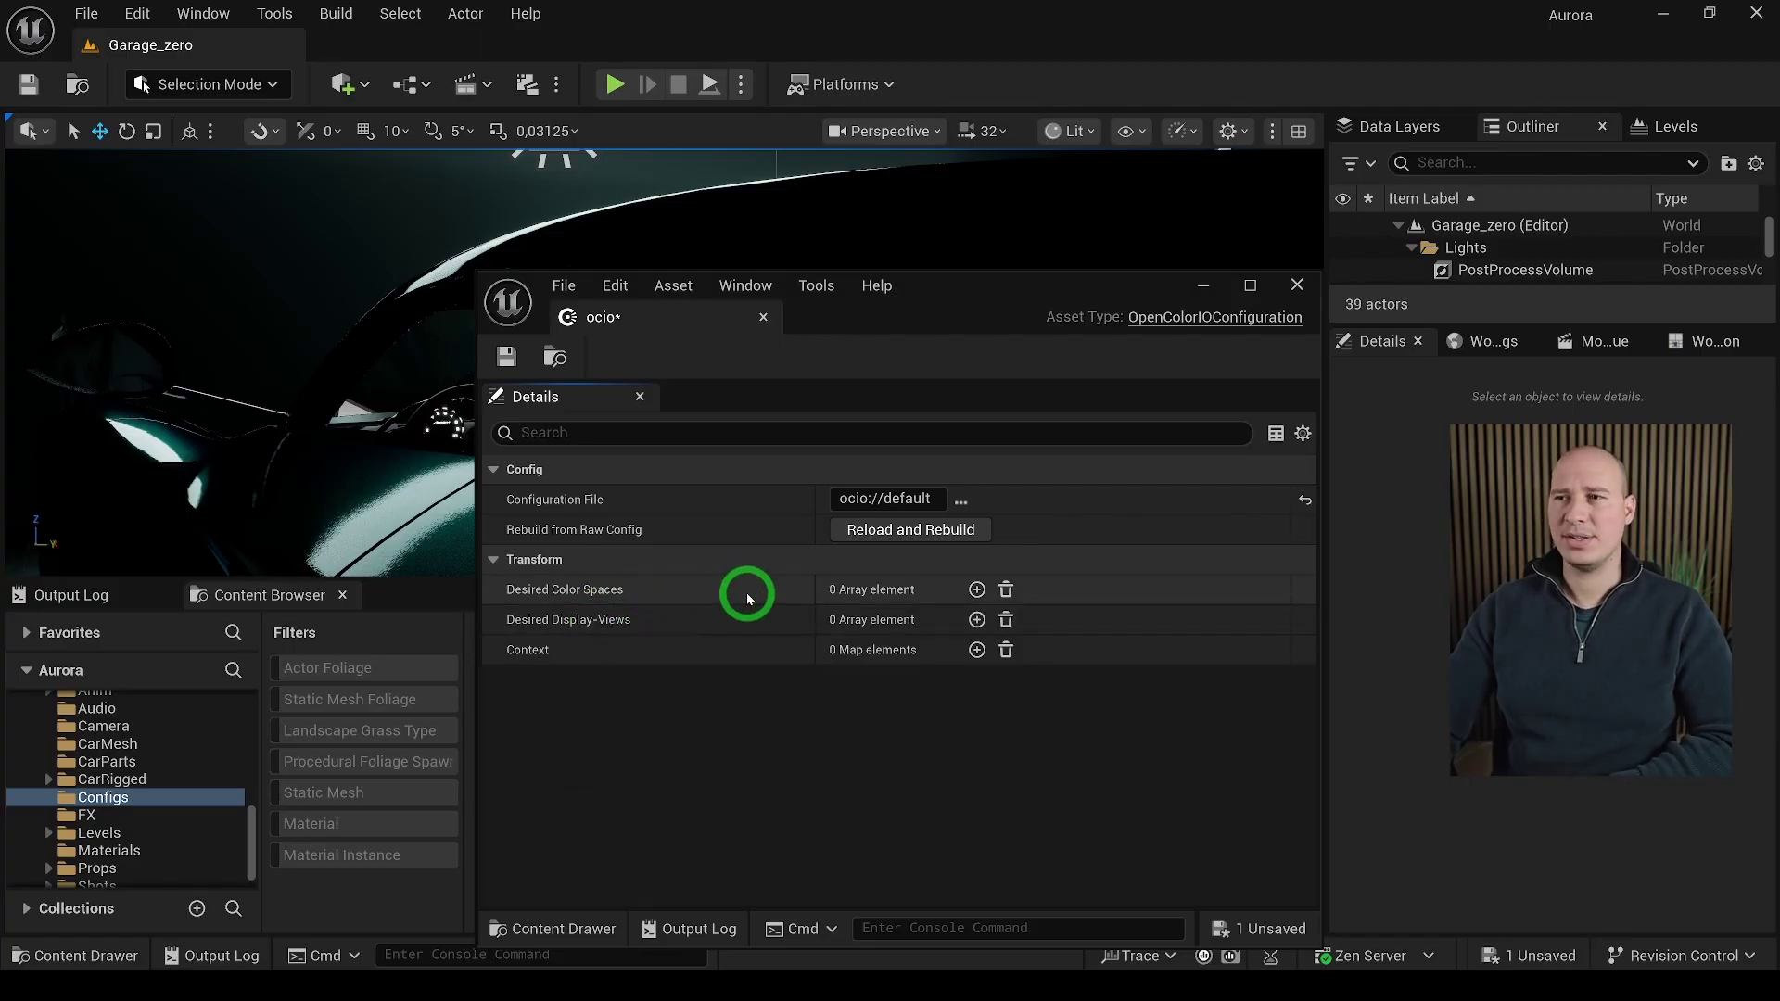
{"action": "left_click", "coordinate": [977, 590]}
{"action": "left_click", "coordinate": [977, 653]}
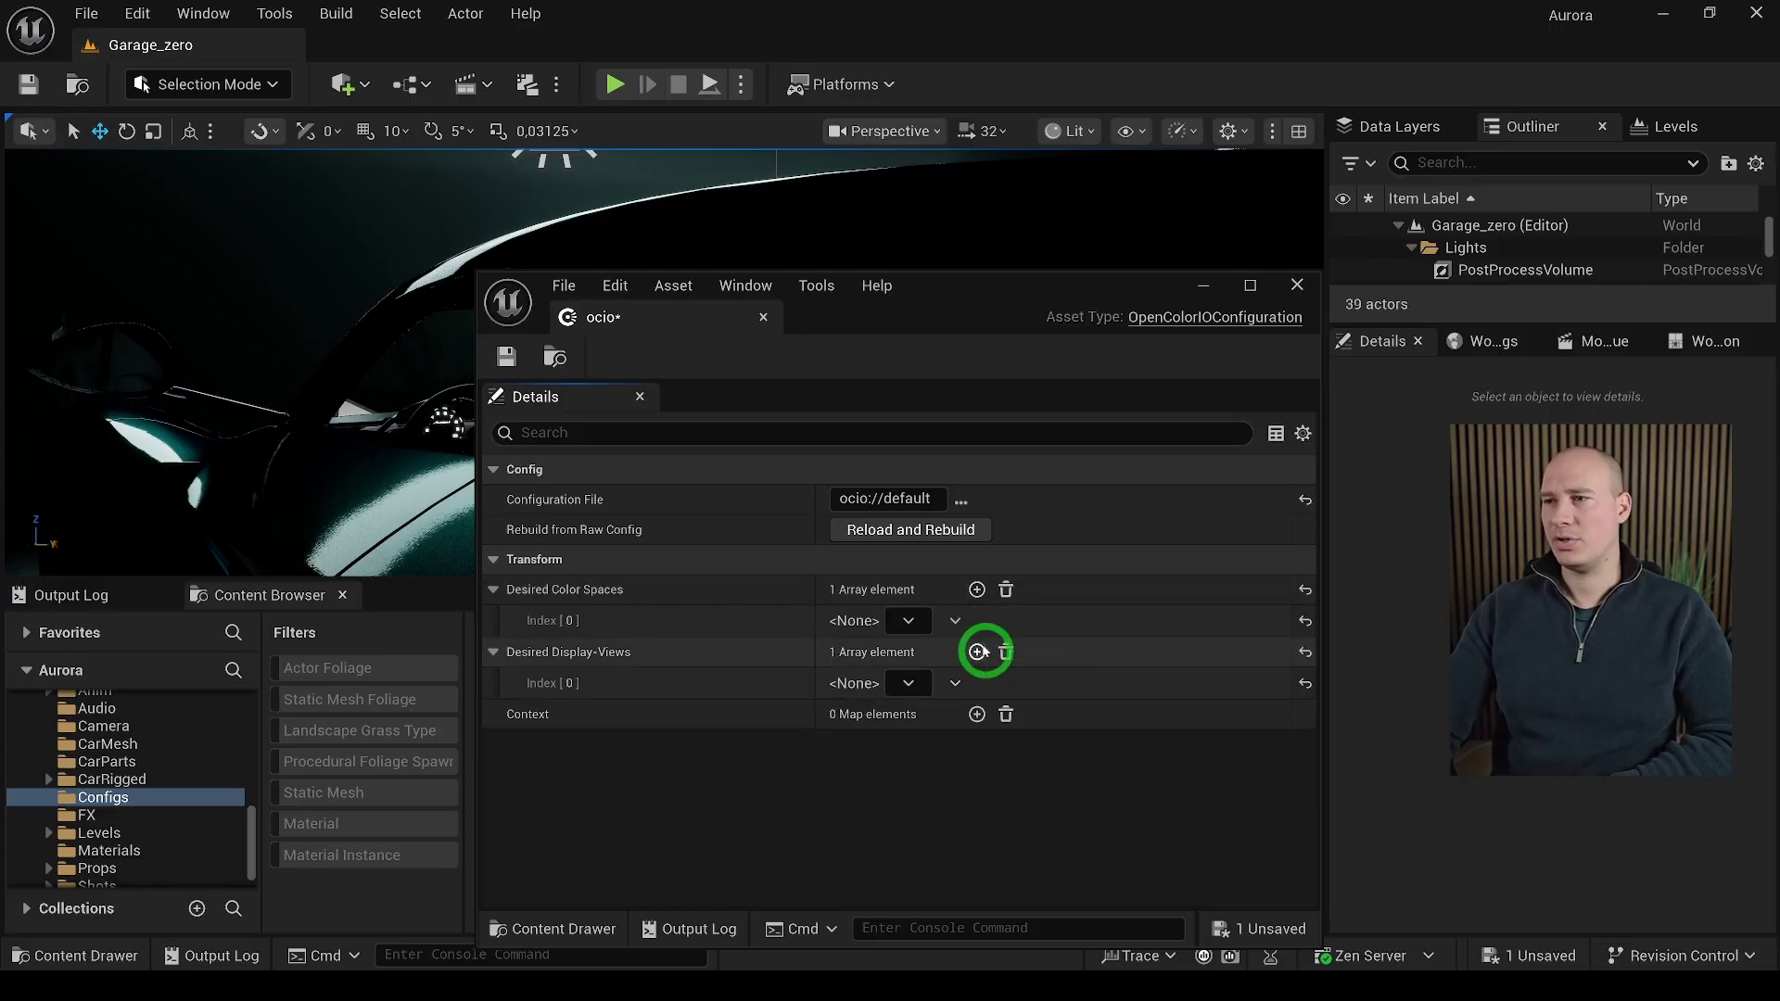
{"action": "left_click", "coordinate": [909, 621]}
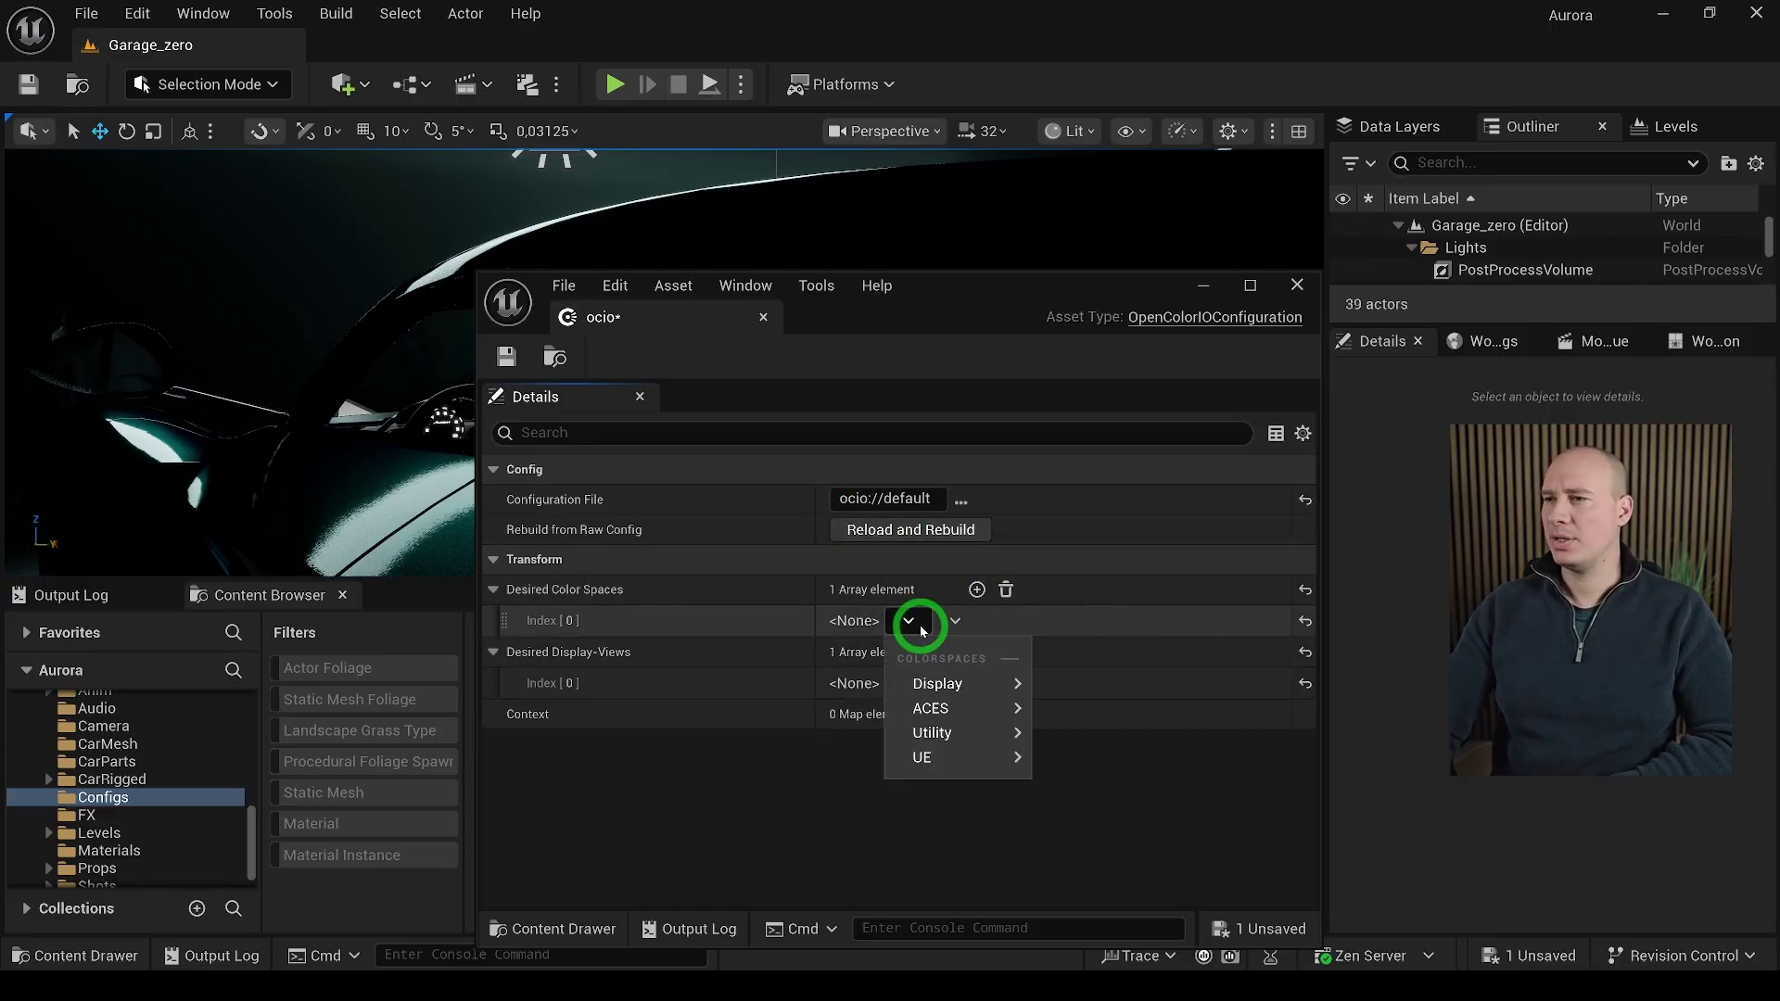
{"action": "mouse_move", "coordinate": [945, 733]}
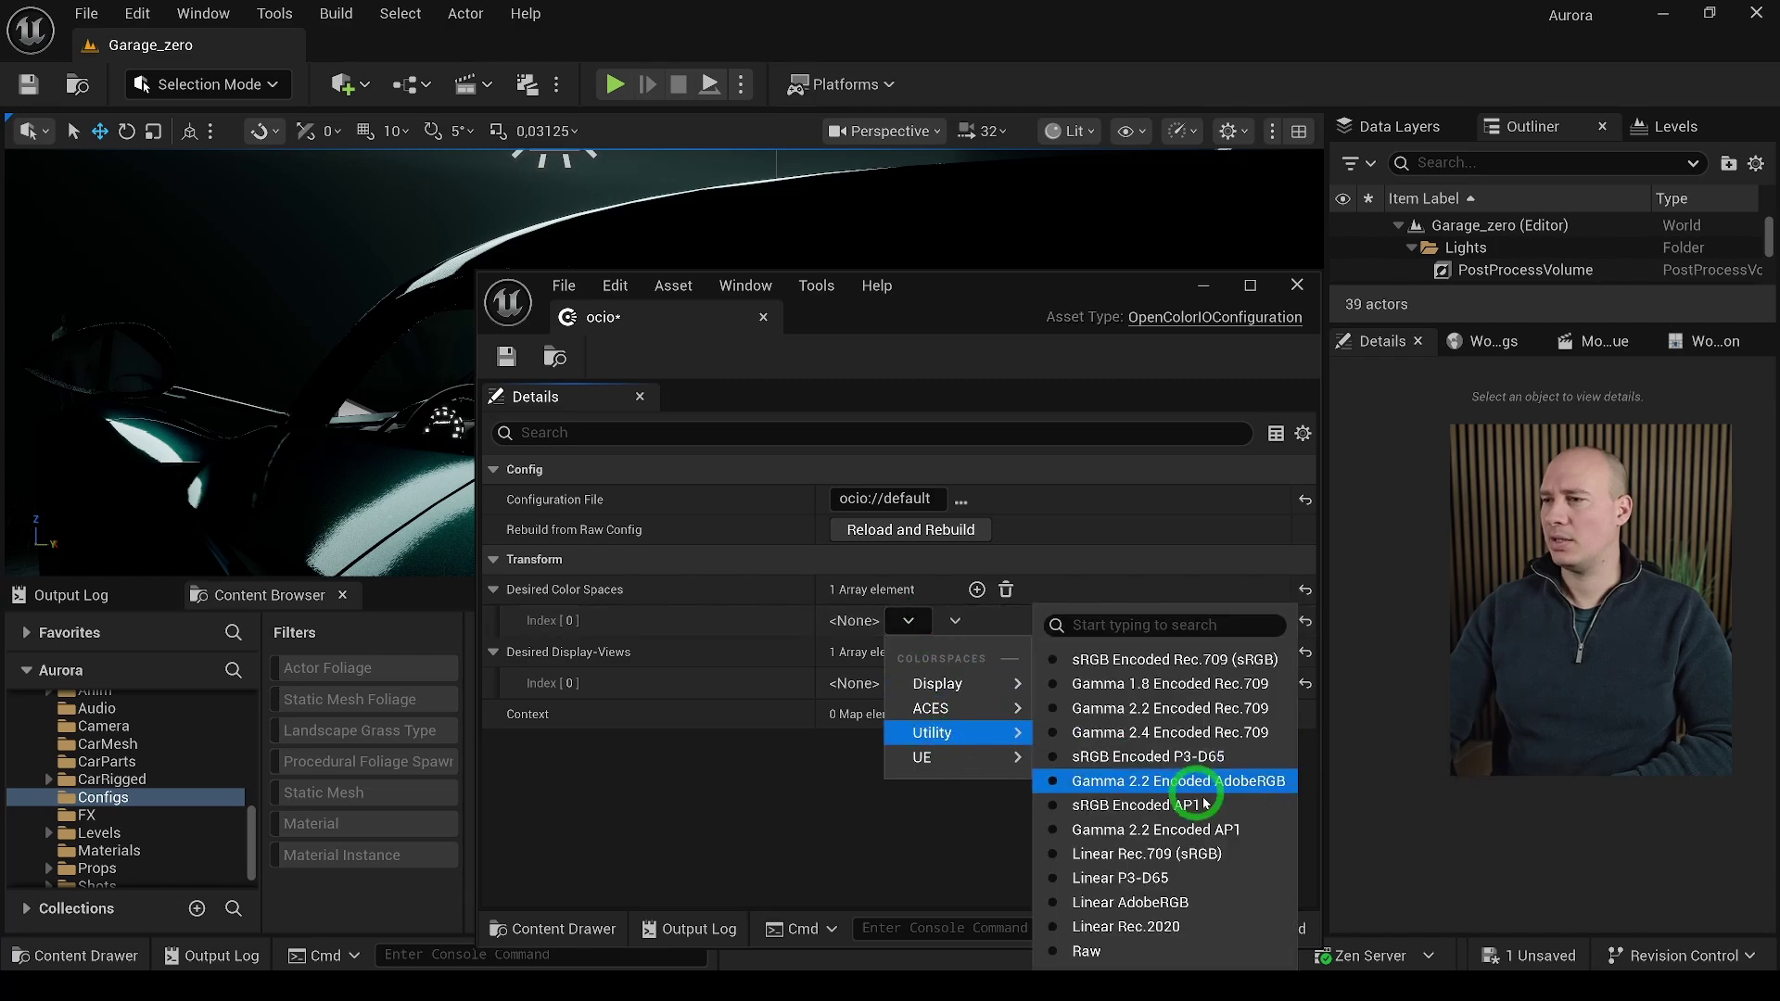
{"action": "left_click", "coordinate": [1216, 854]}
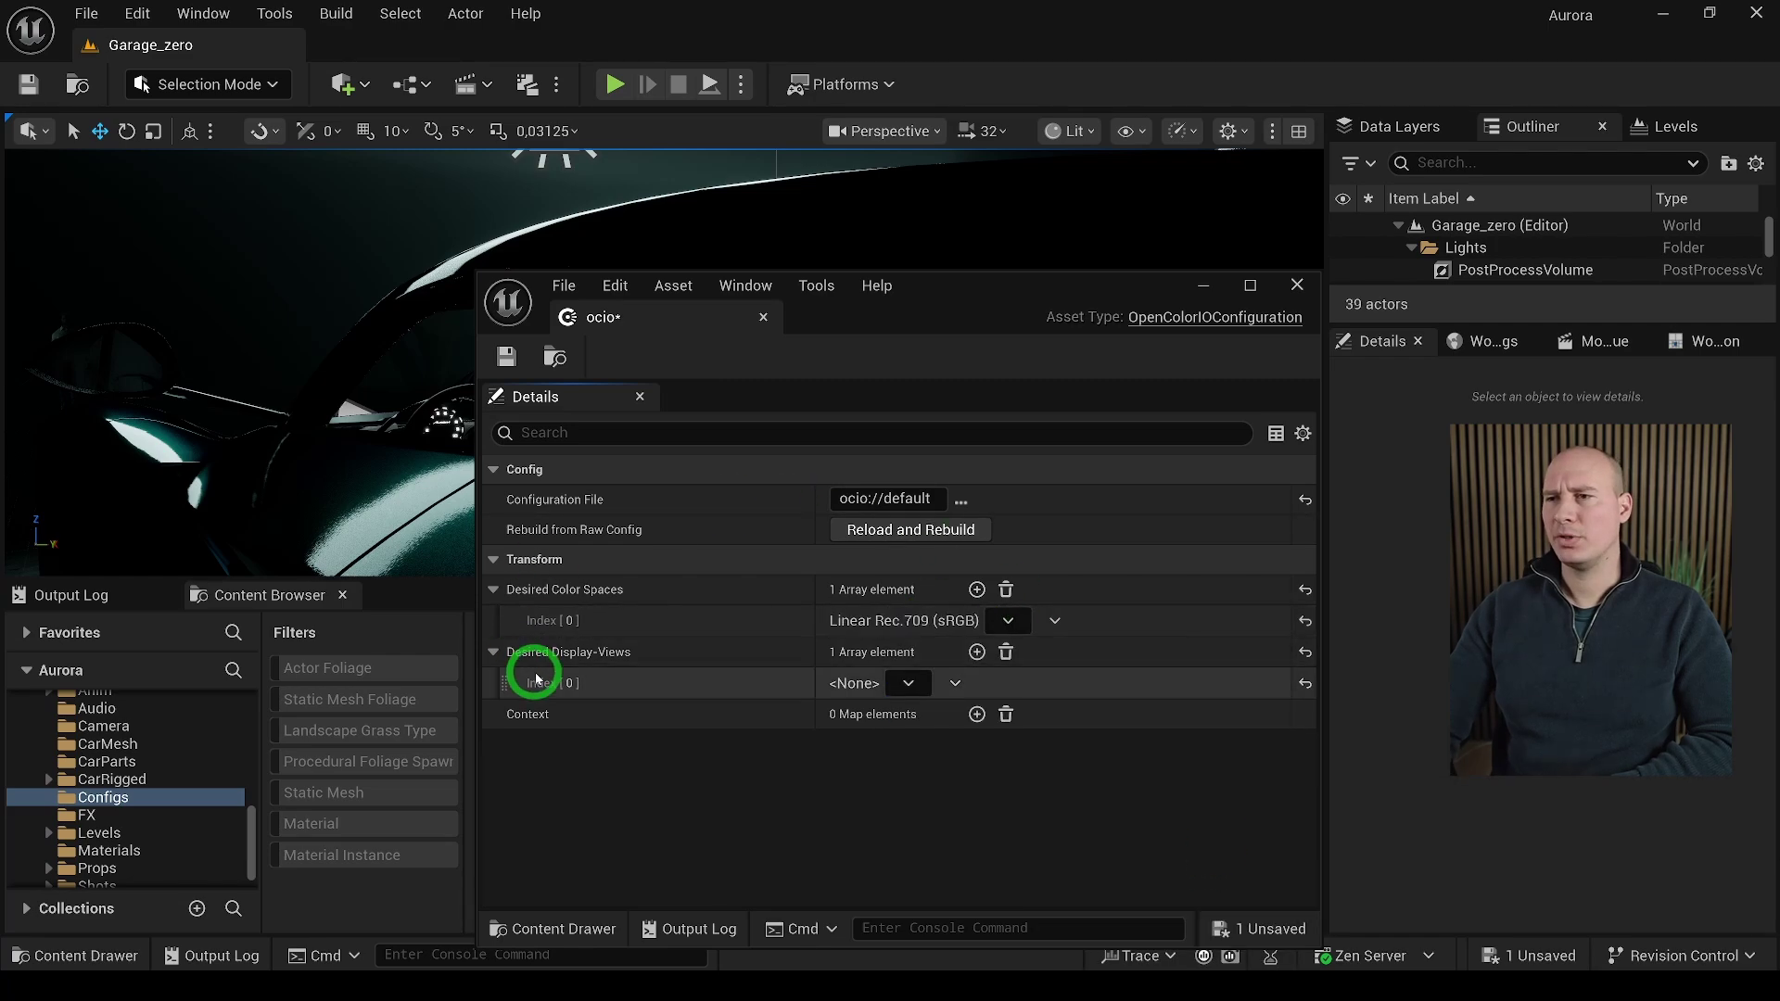
{"action": "left_click", "coordinate": [909, 684]}
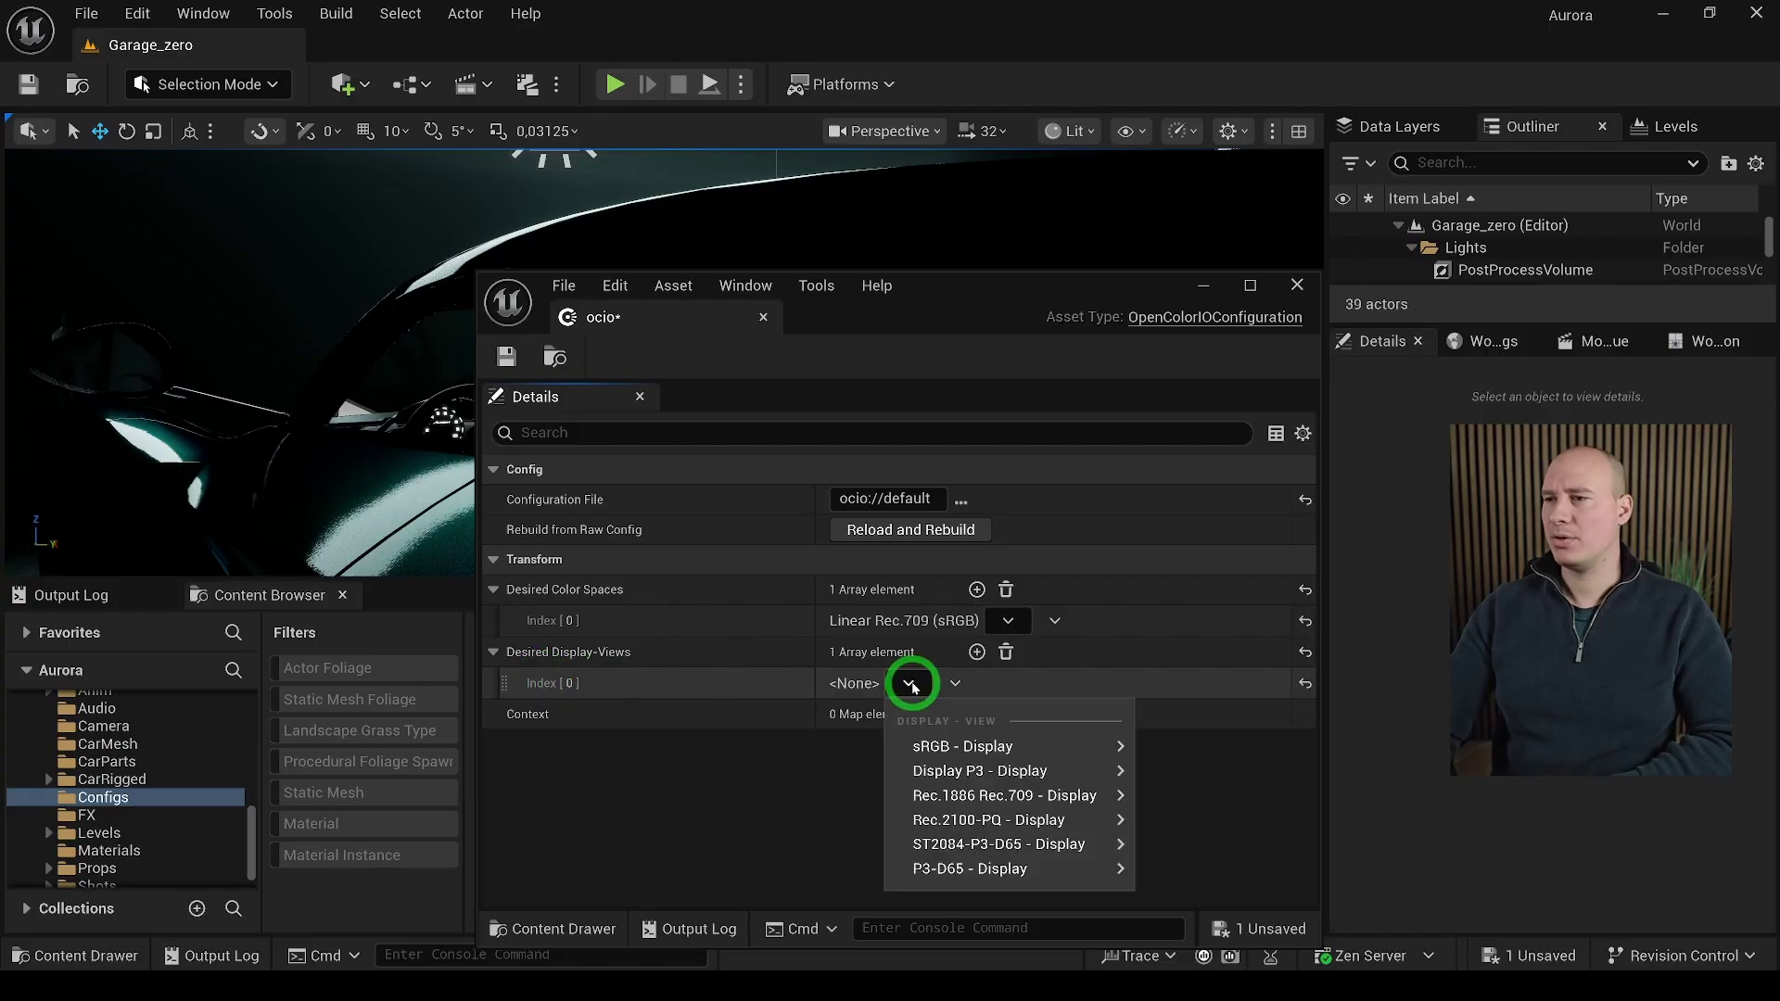
{"action": "mouse_move", "coordinate": [956, 749]}
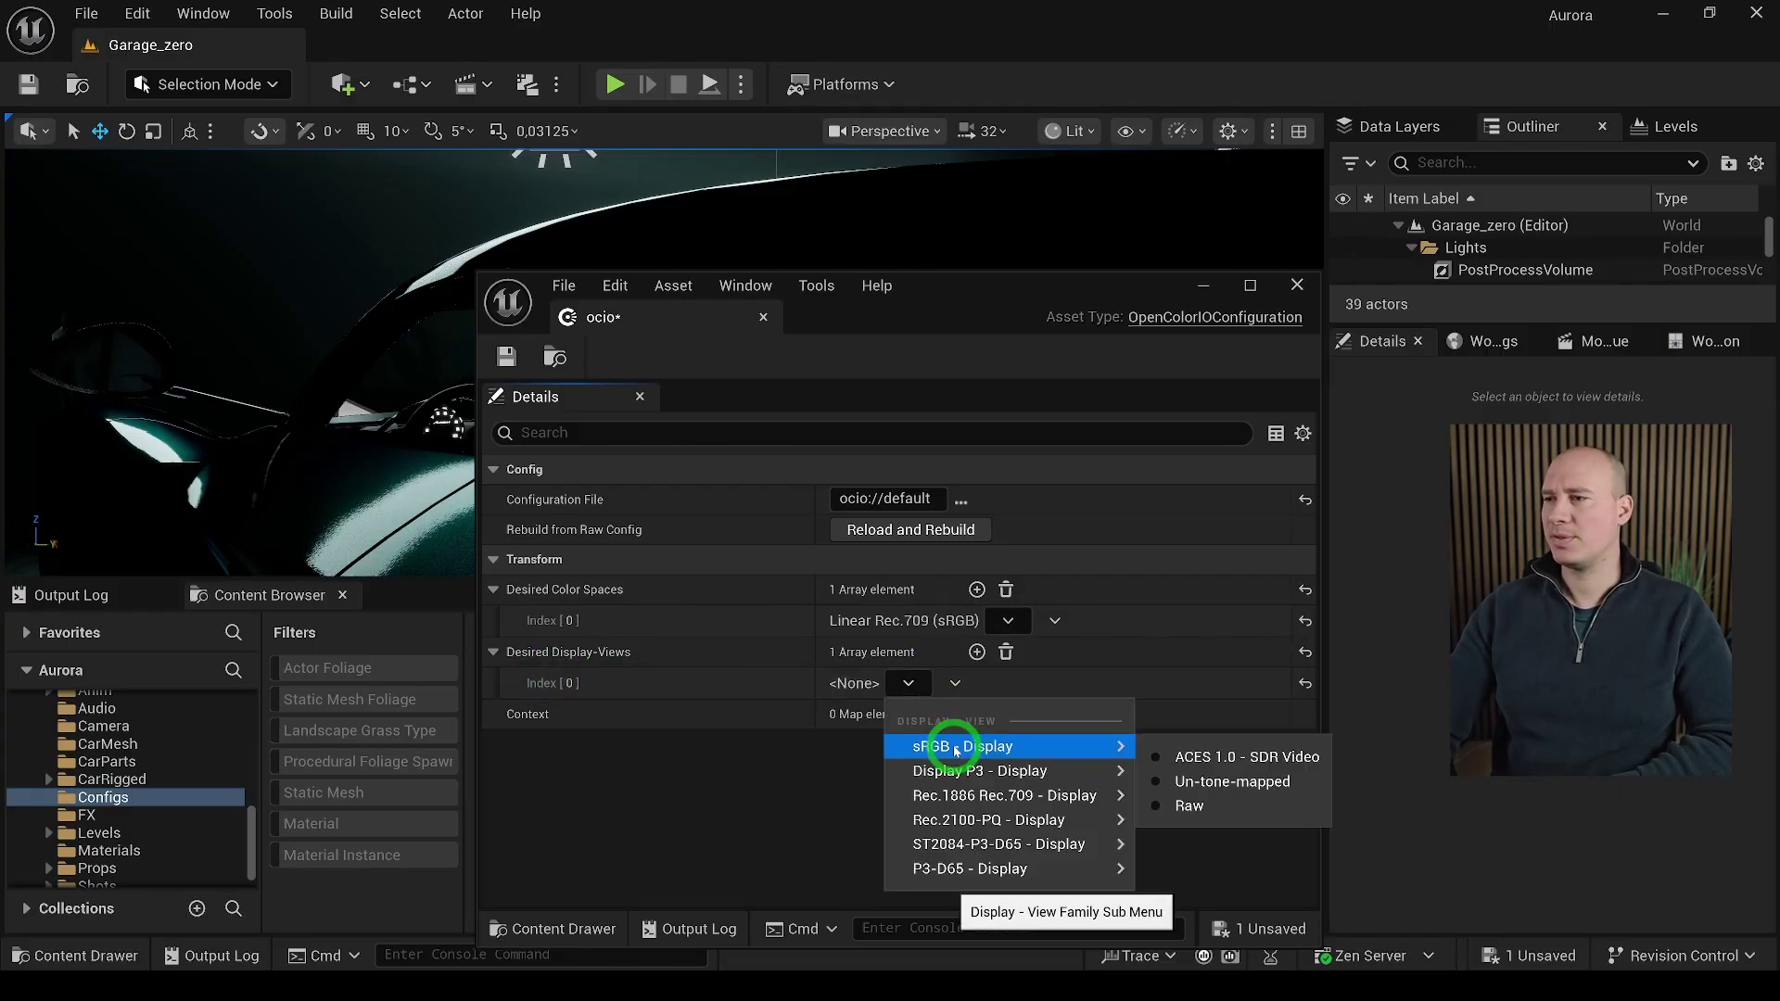
{"action": "left_click", "coordinate": [1222, 755]}
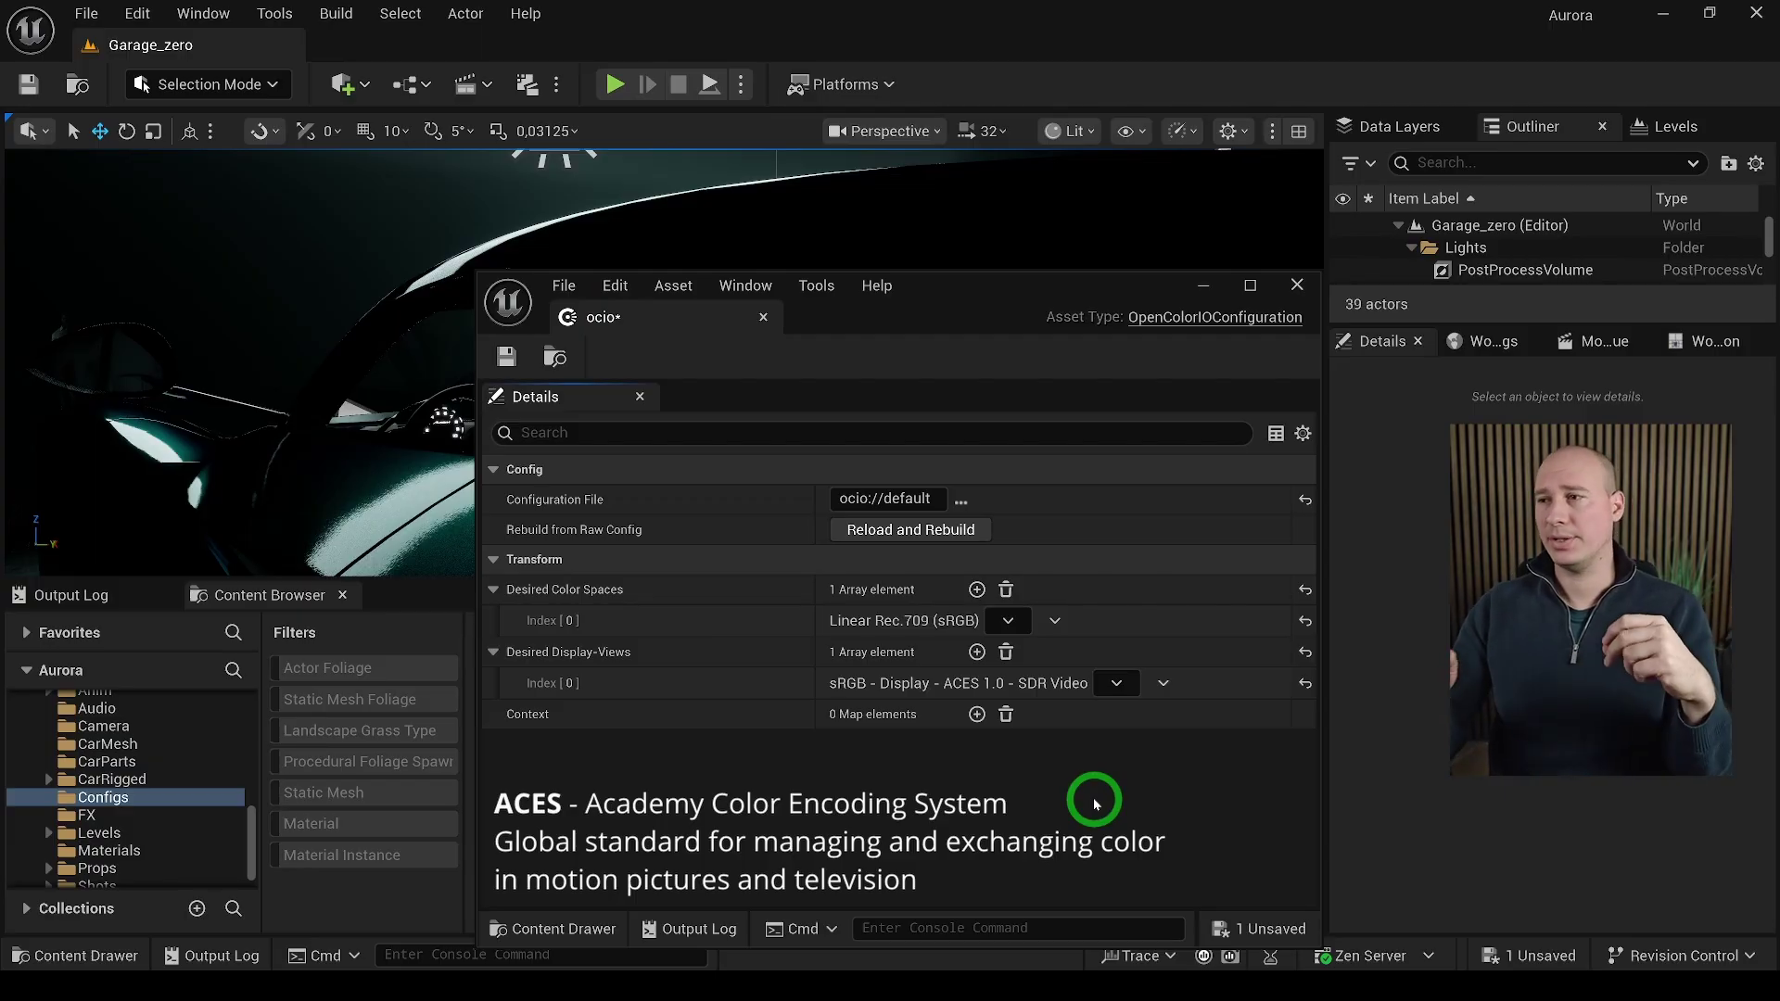
Close the asset editor and assign the ocio asset to the viewport's OCIO Display
{"action": "left_click", "coordinate": [1297, 285]}
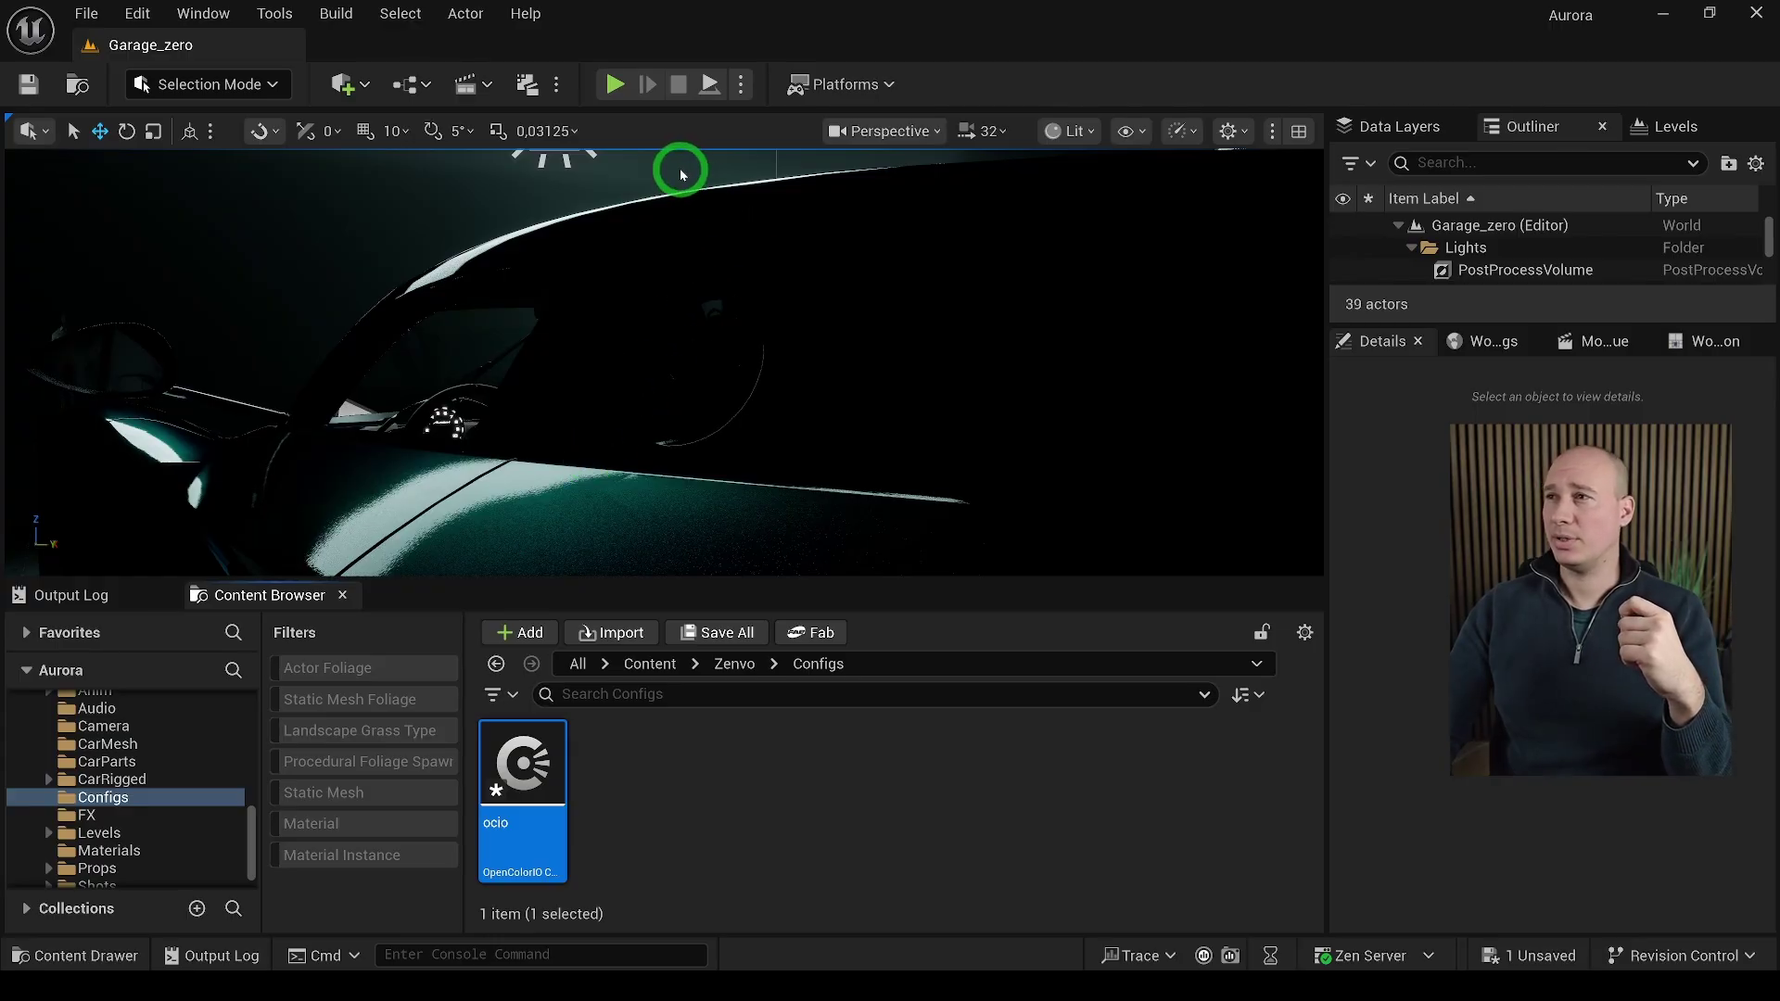
{"action": "left_click", "coordinate": [1087, 137]}
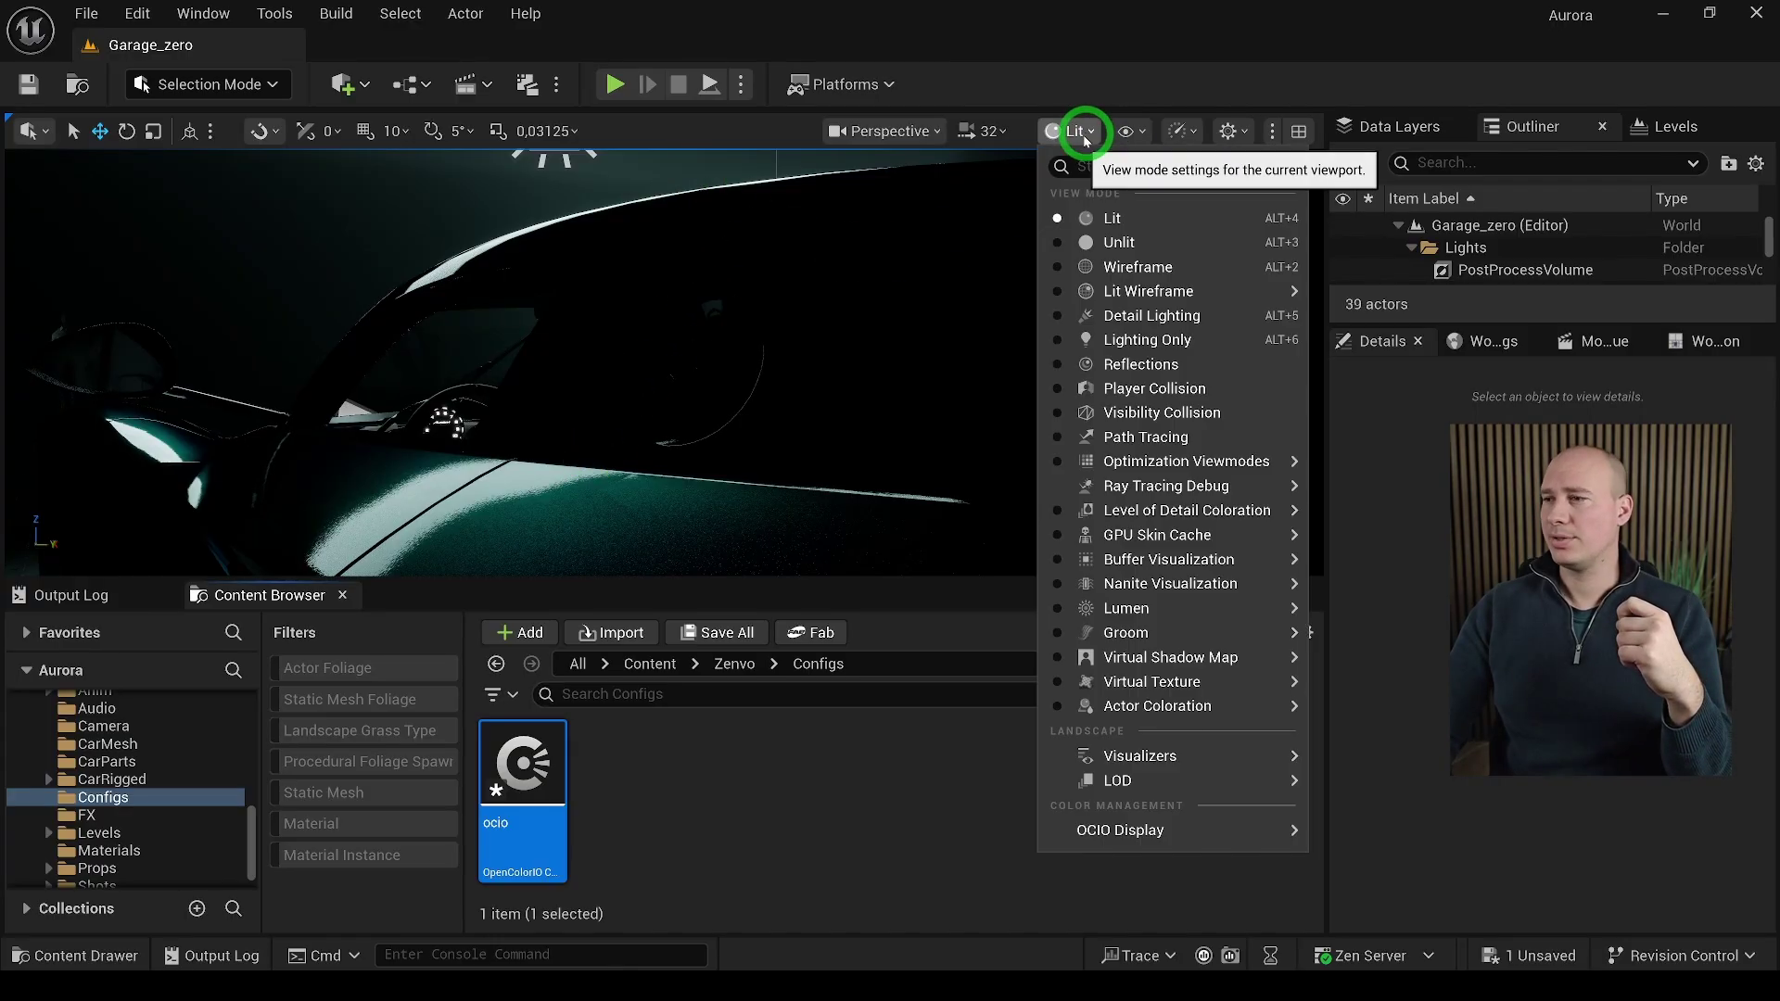
{"action": "mouse_move", "coordinate": [1099, 833]}
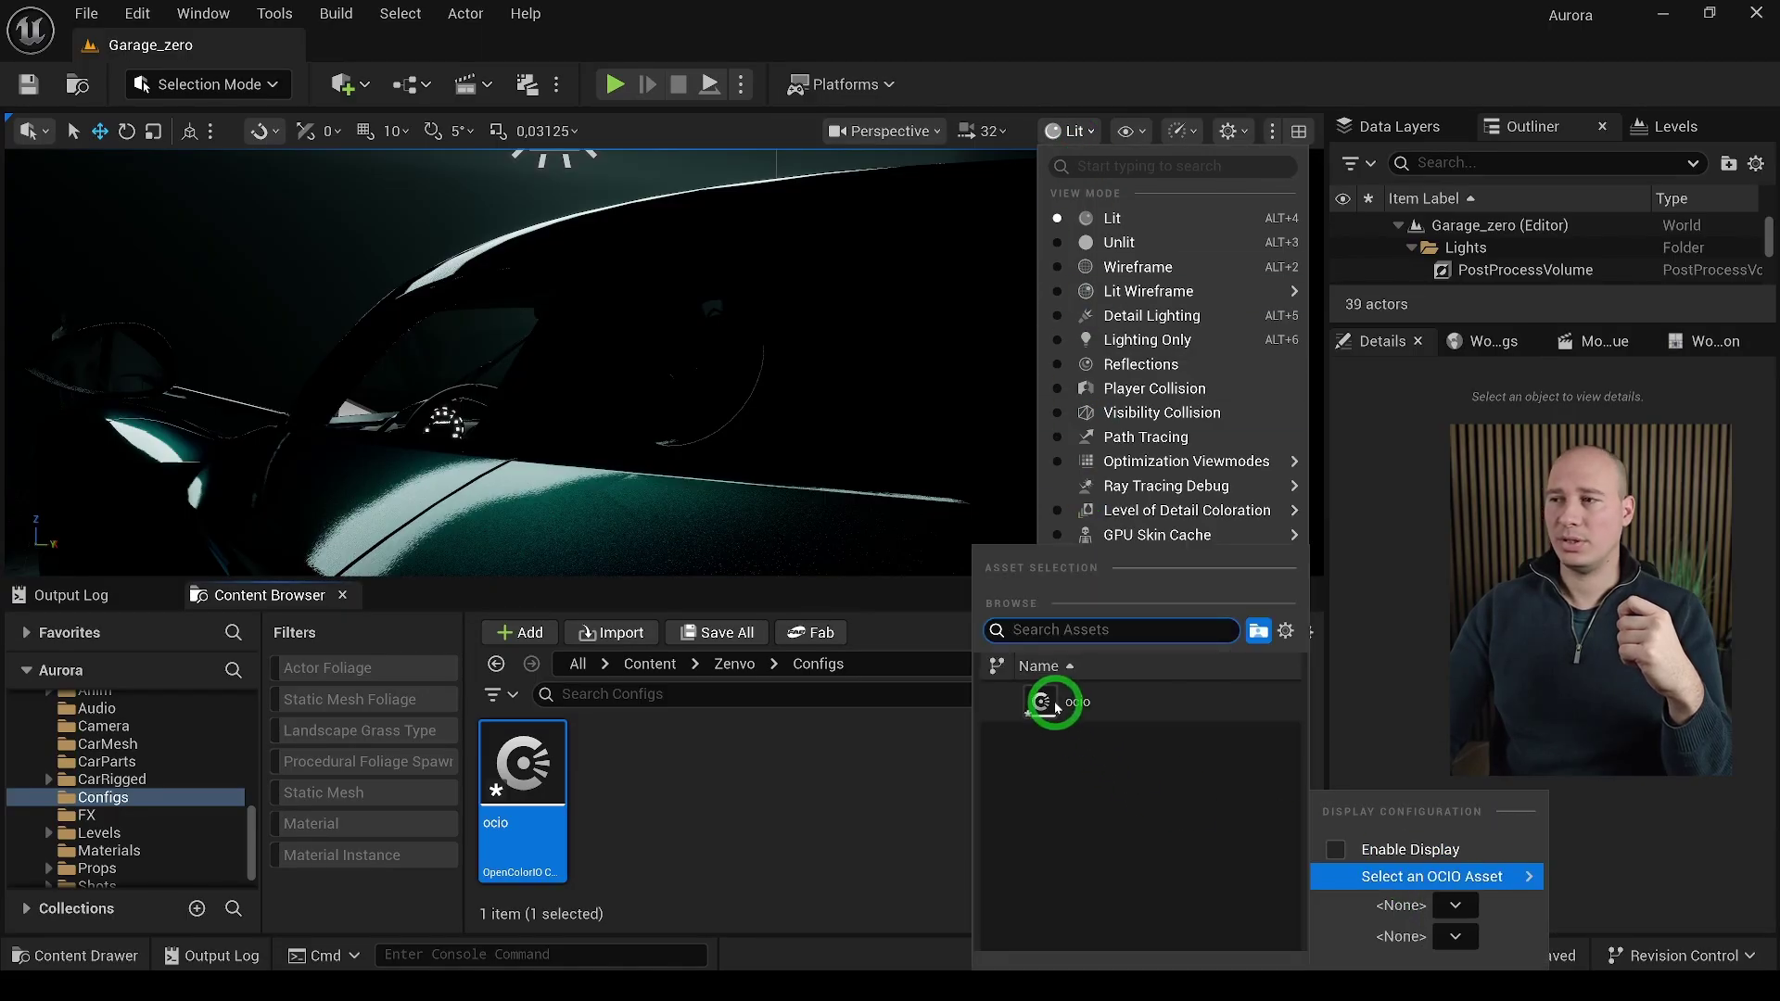
{"action": "left_click", "coordinate": [1048, 702]}
{"action": "mouse_move", "coordinate": [1057, 708]}
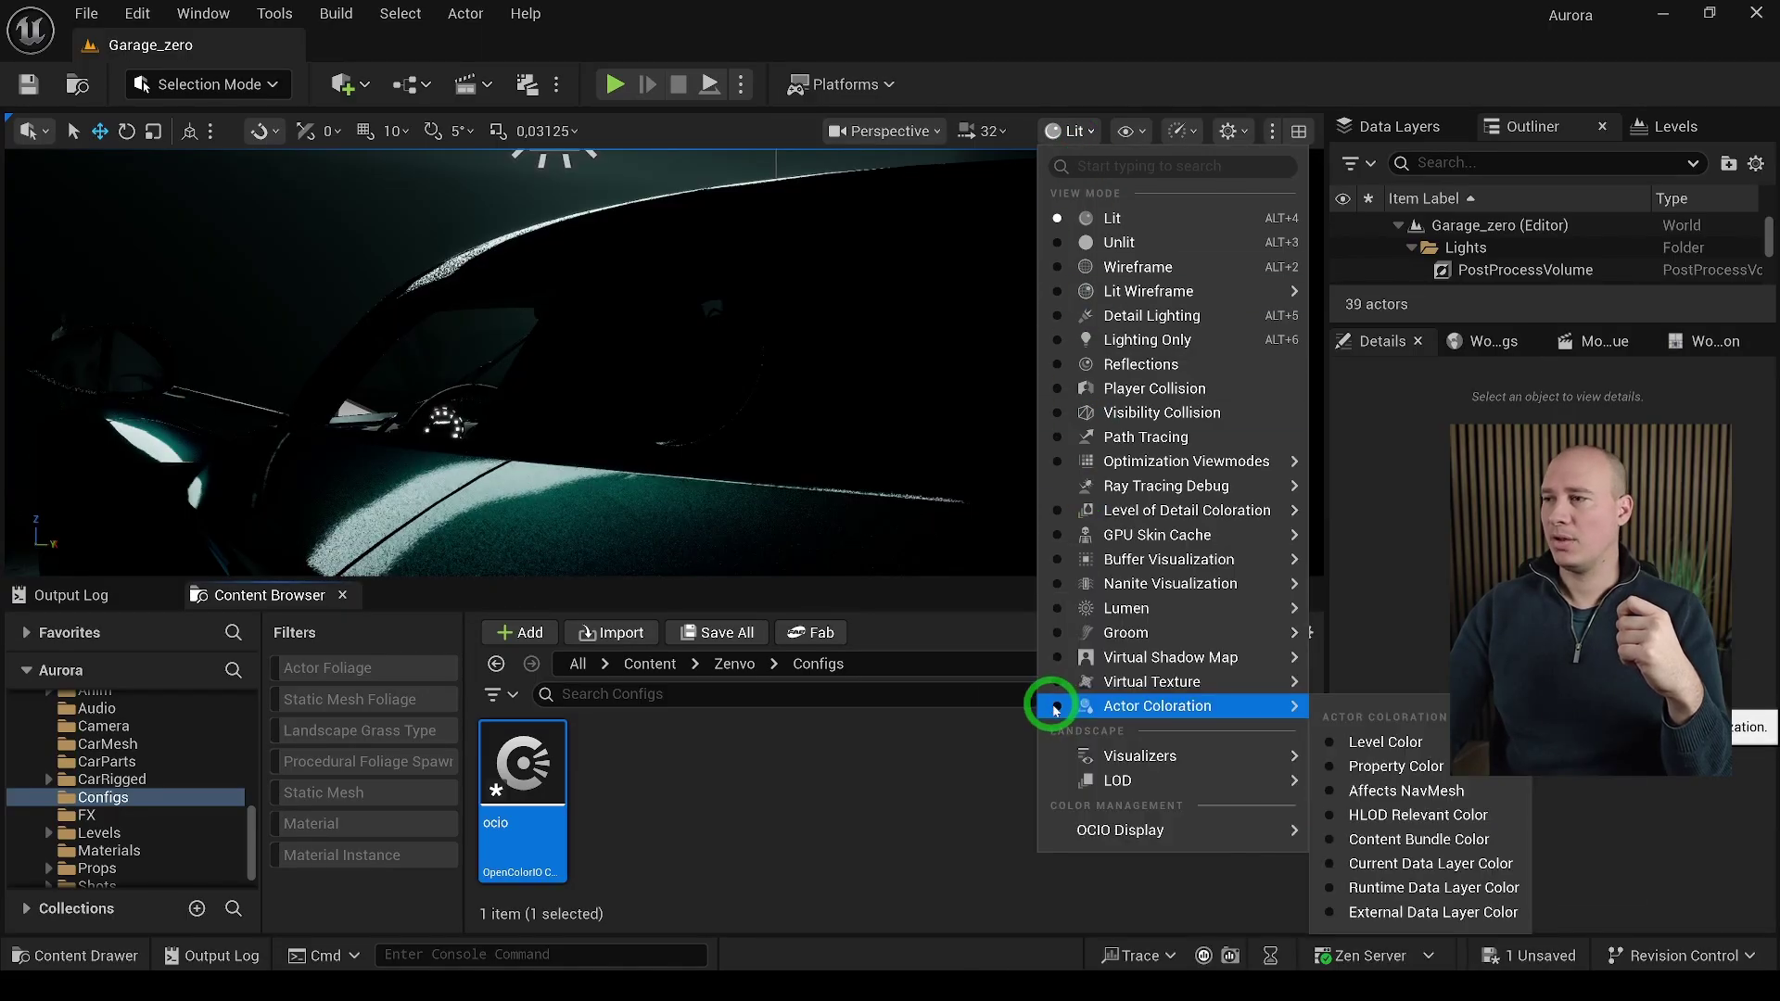
Set the viewport OCIO to Linear Rec.709 (sRGB) and ACES 1.0 SDR Video, then enable display conversion
{"action": "mouse_move", "coordinate": [1205, 828]}
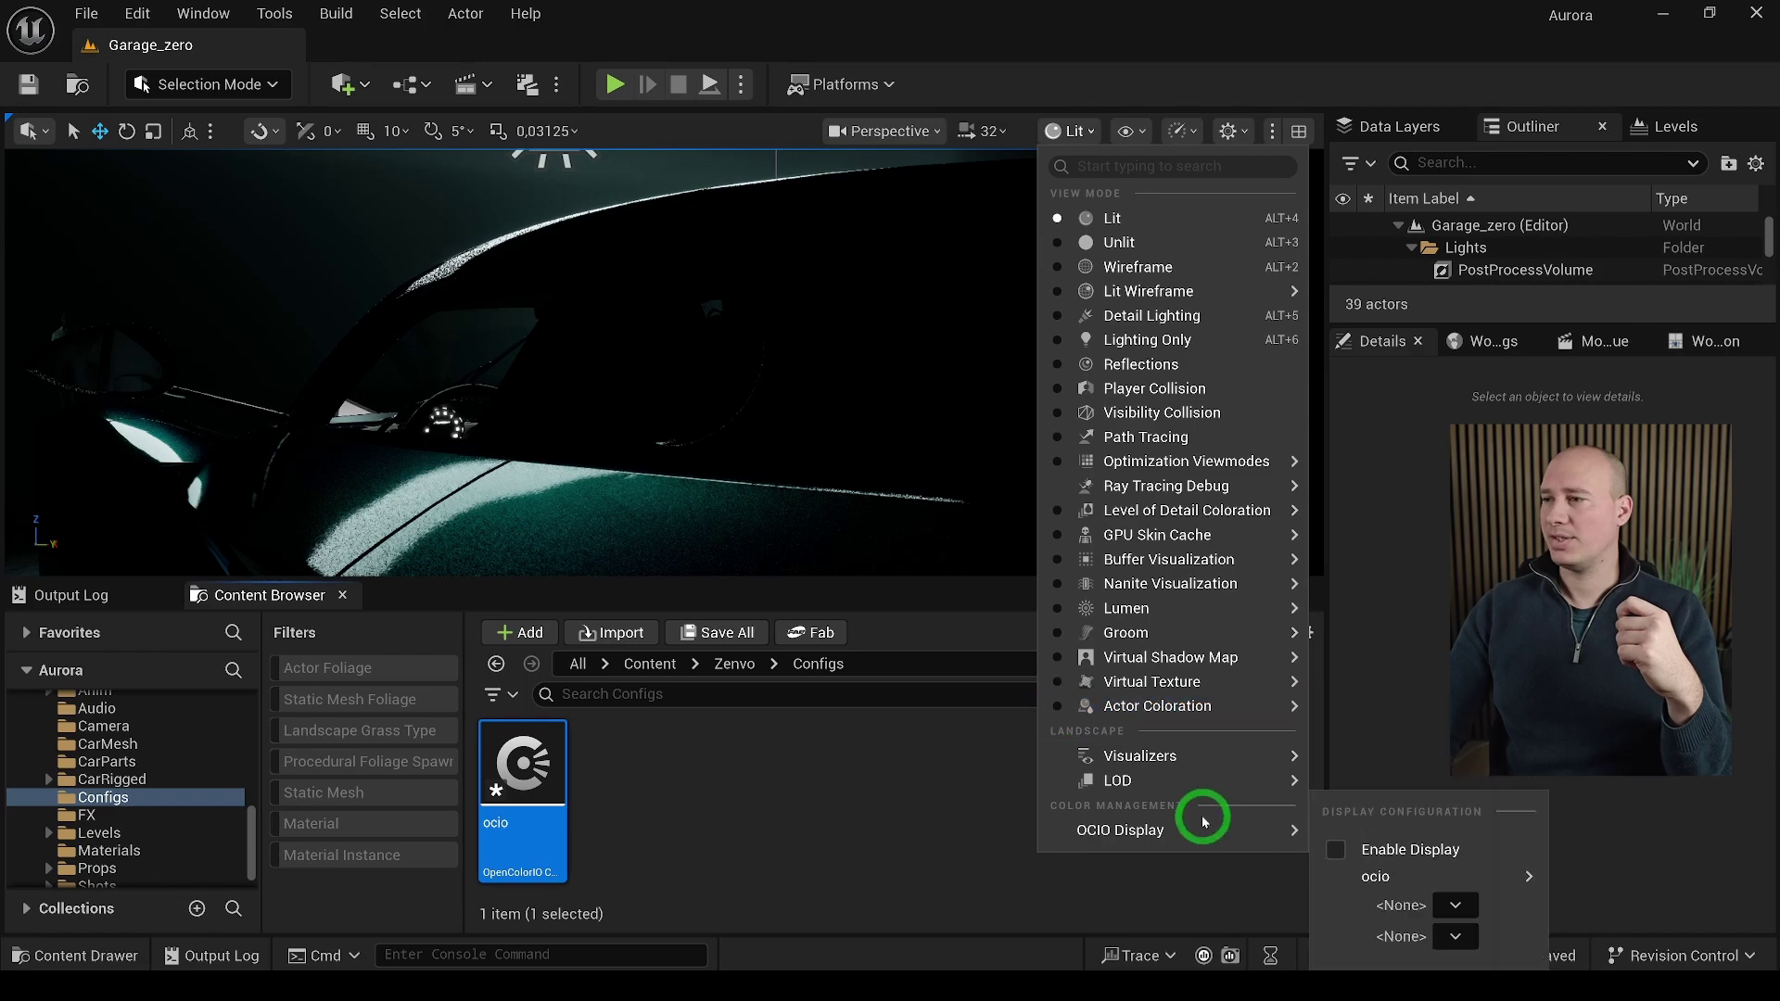
{"action": "left_click", "coordinate": [1452, 906]}
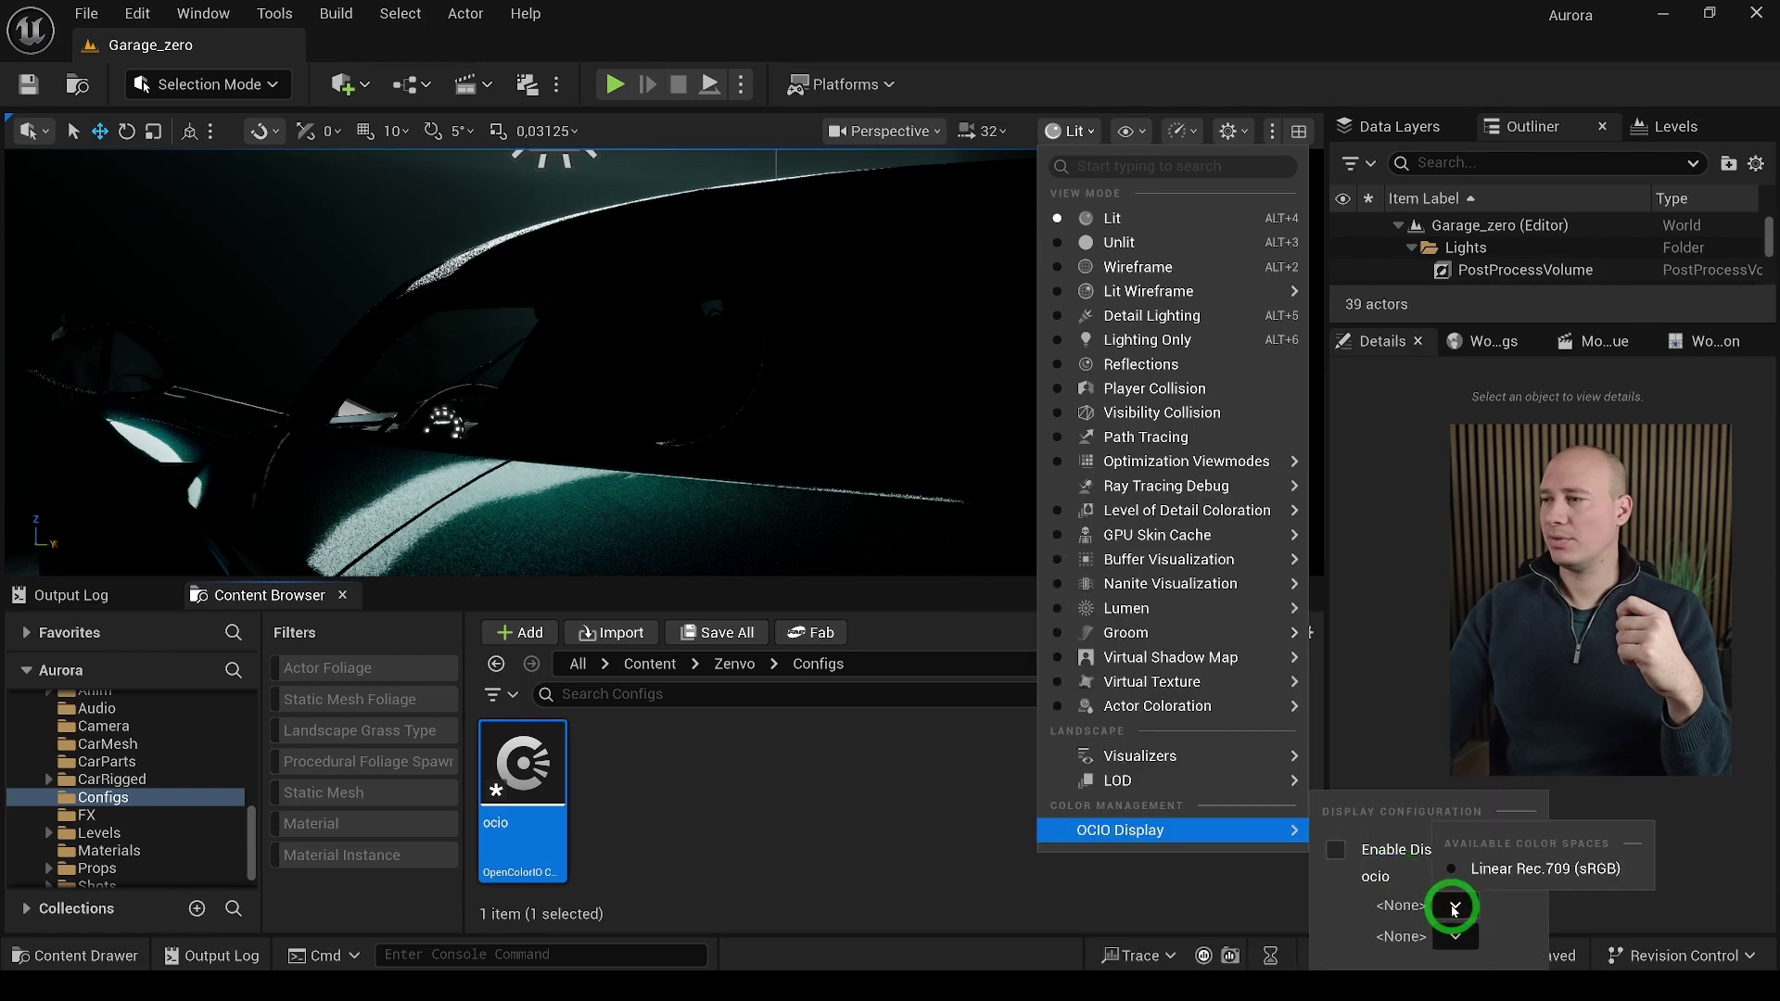
{"action": "left_click", "coordinate": [1496, 871]}
{"action": "left_click", "coordinate": [1550, 937]}
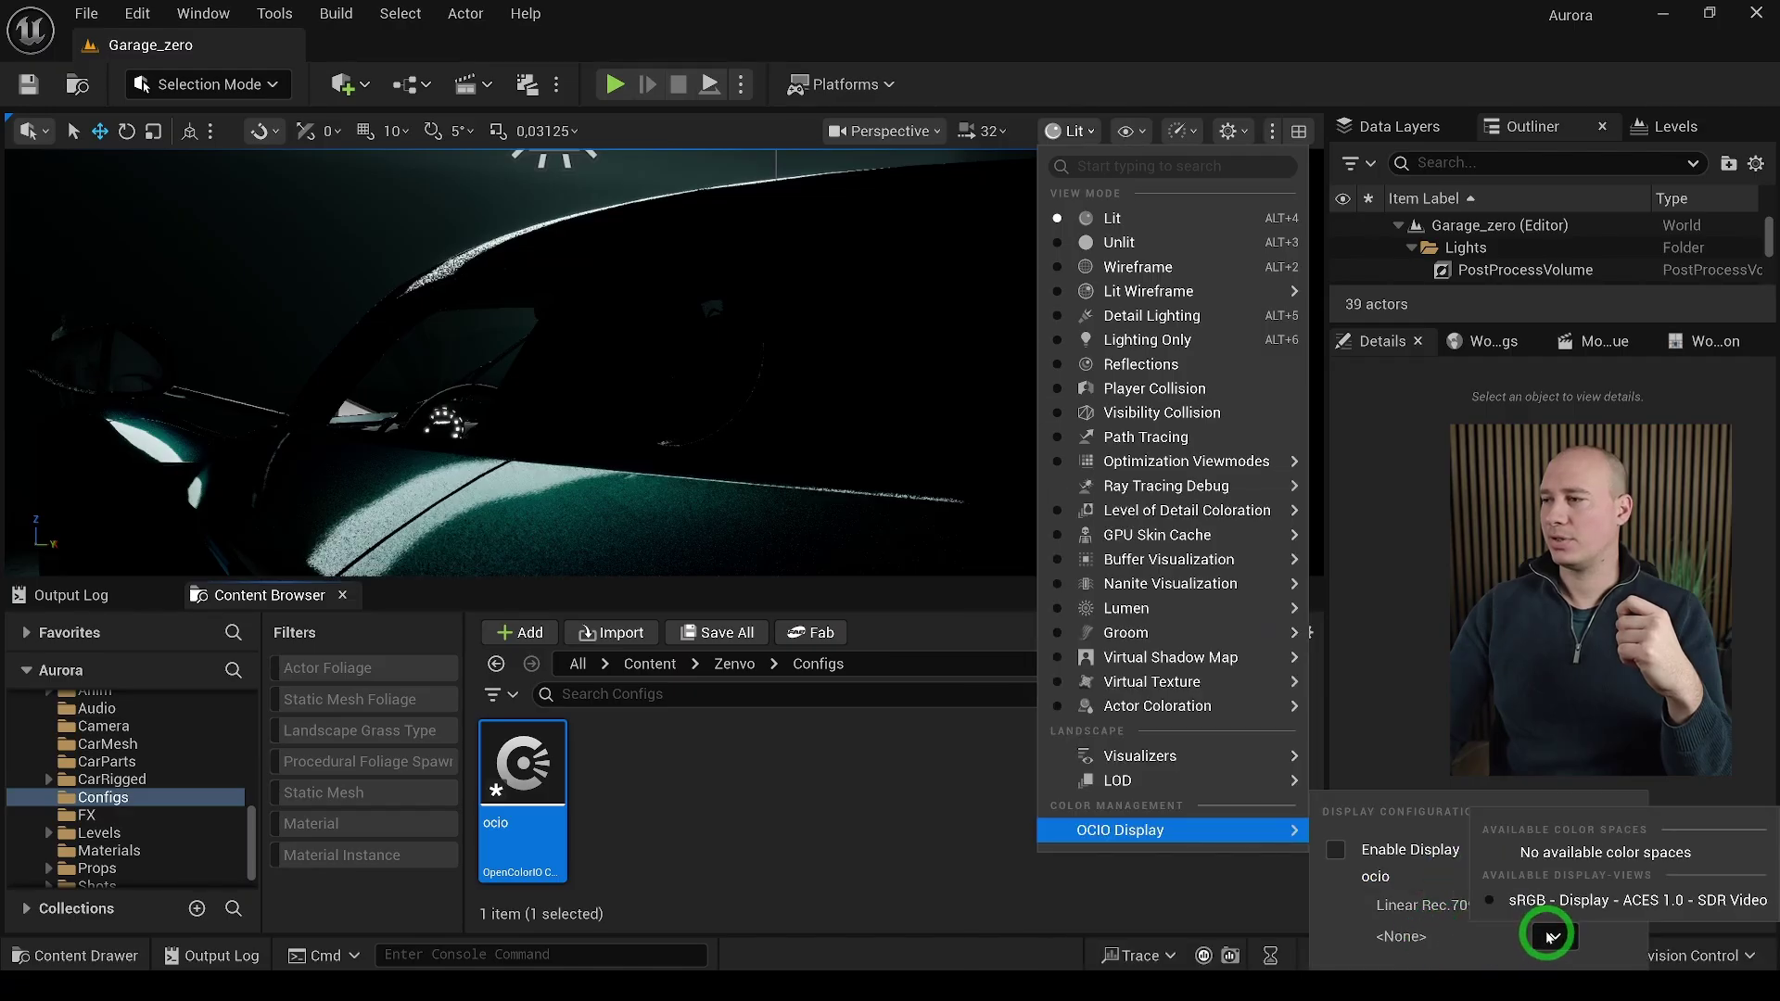
{"action": "left_click", "coordinate": [1540, 900]}
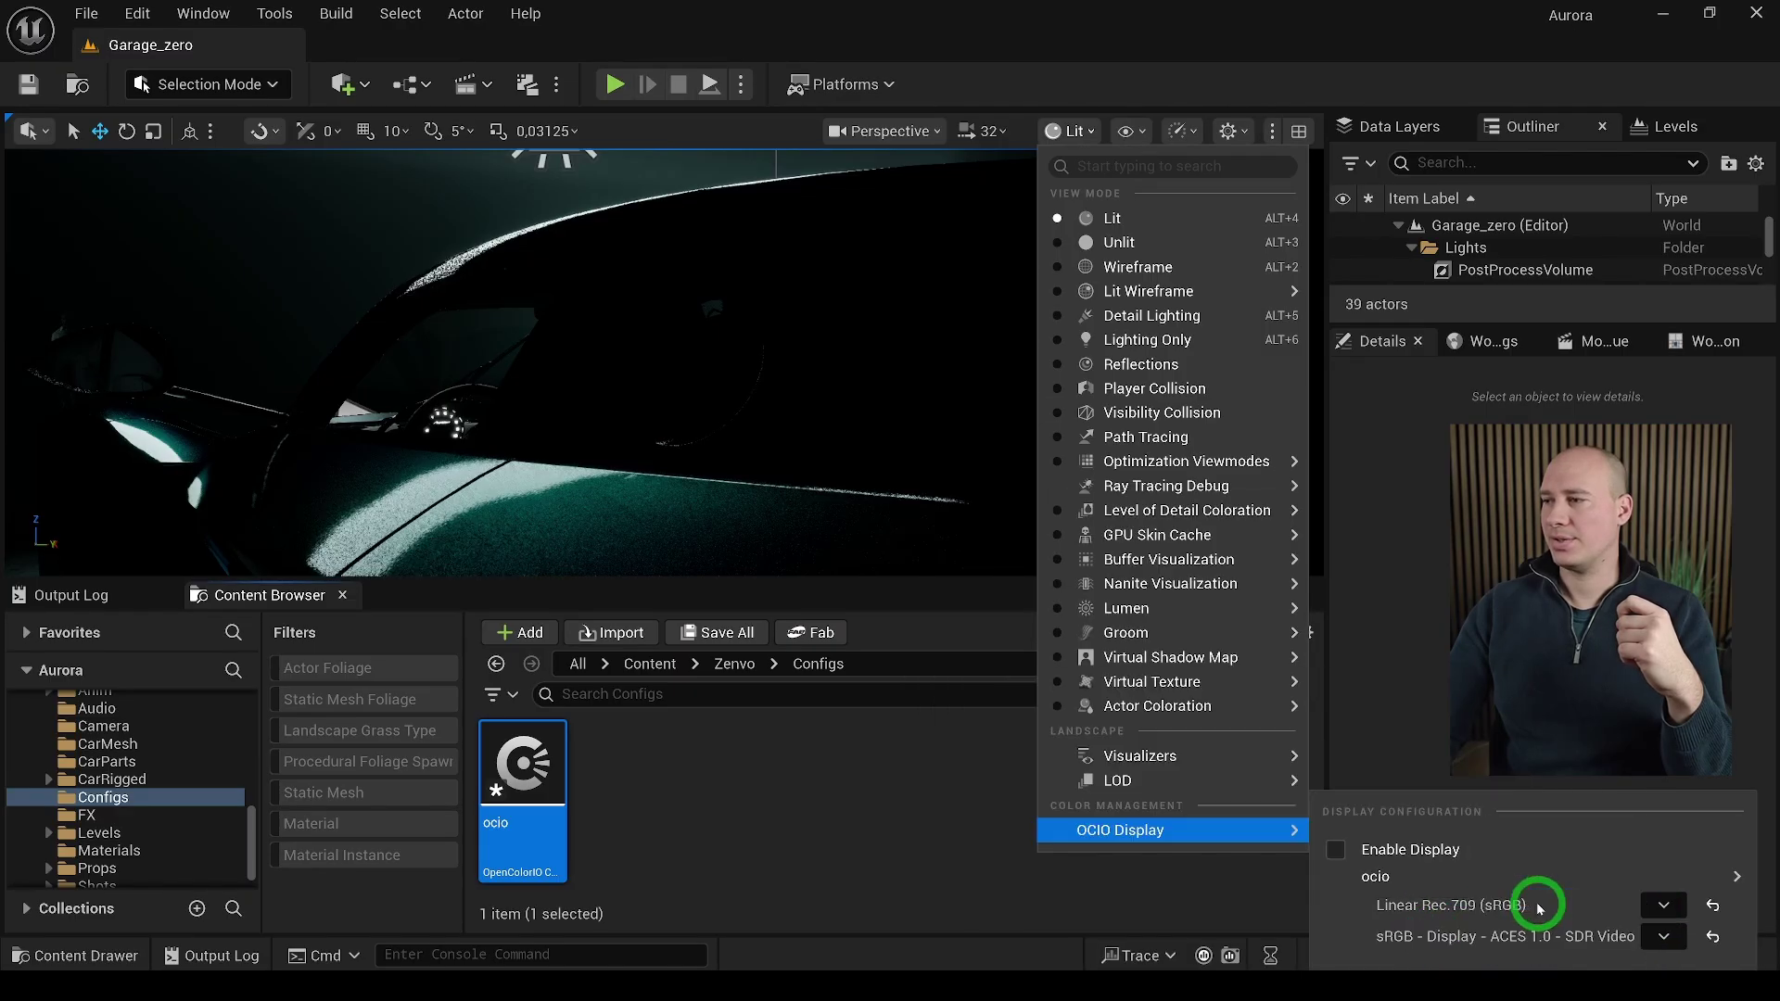
{"action": "left_click", "coordinate": [1336, 852]}
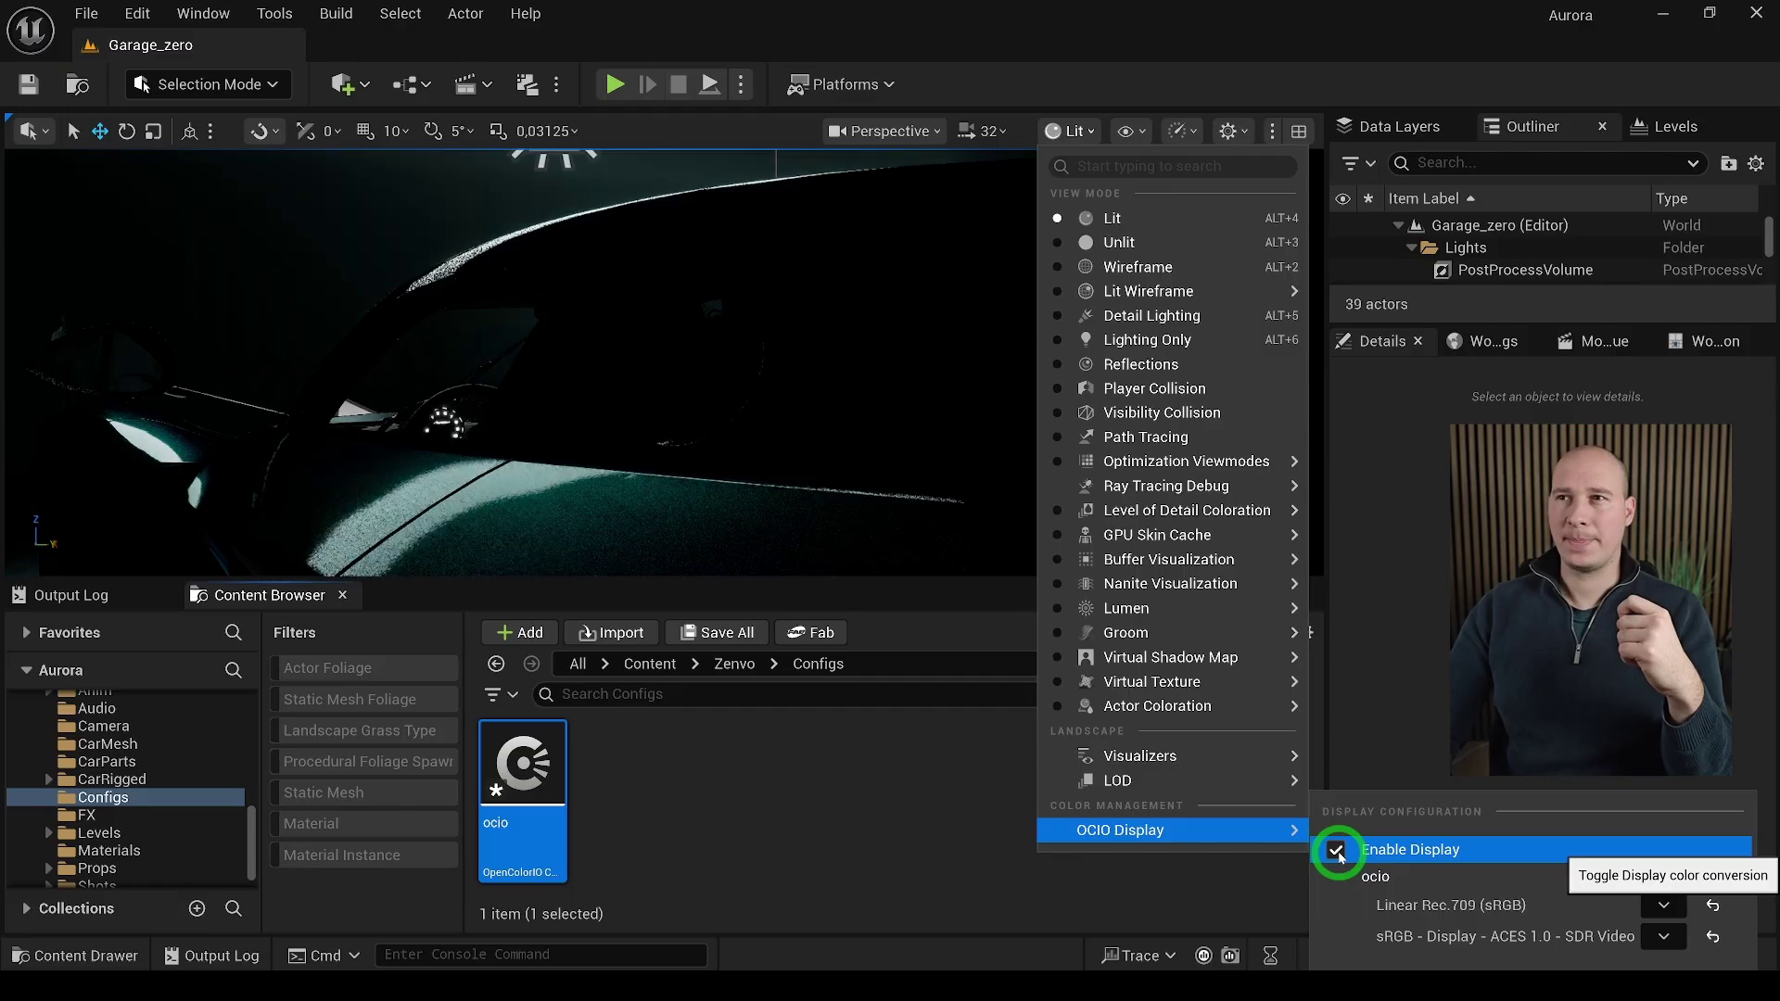
Turn the viewport's OCIO display conversion back off to compare the look
{"action": "left_click", "coordinate": [1336, 851]}
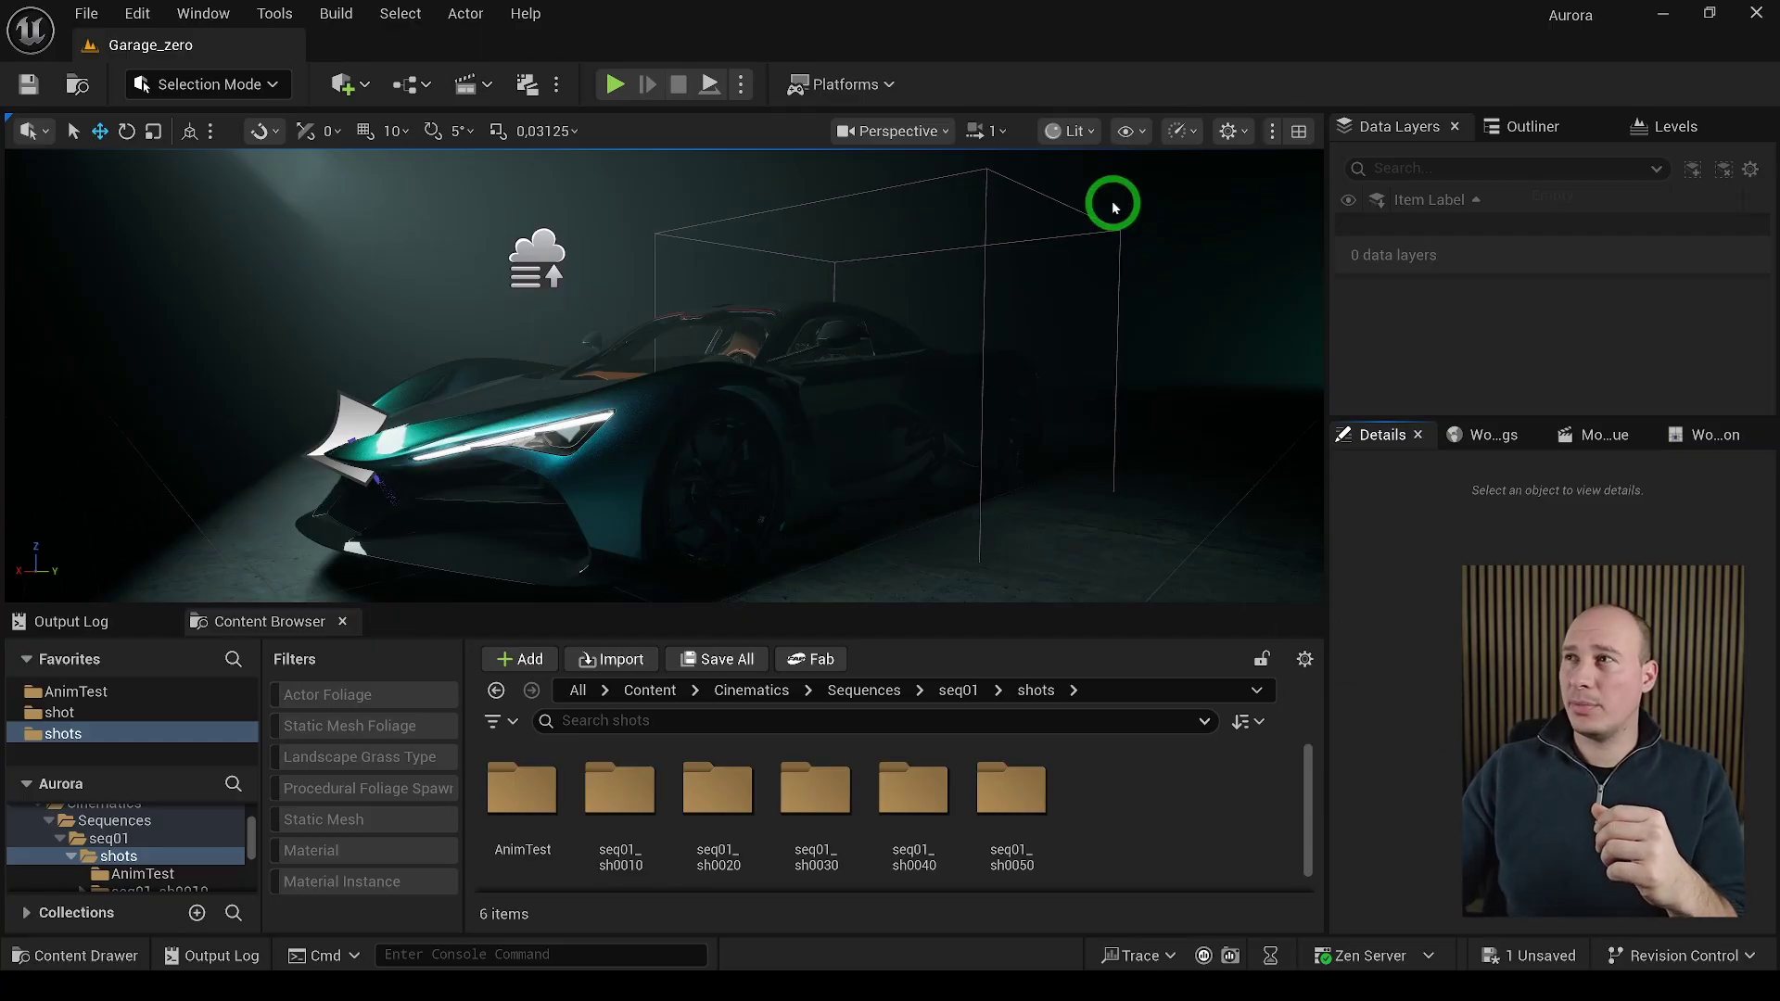
Switch every viewport scalability group from Epic to Cinematic
{"action": "left_click", "coordinate": [1180, 131]}
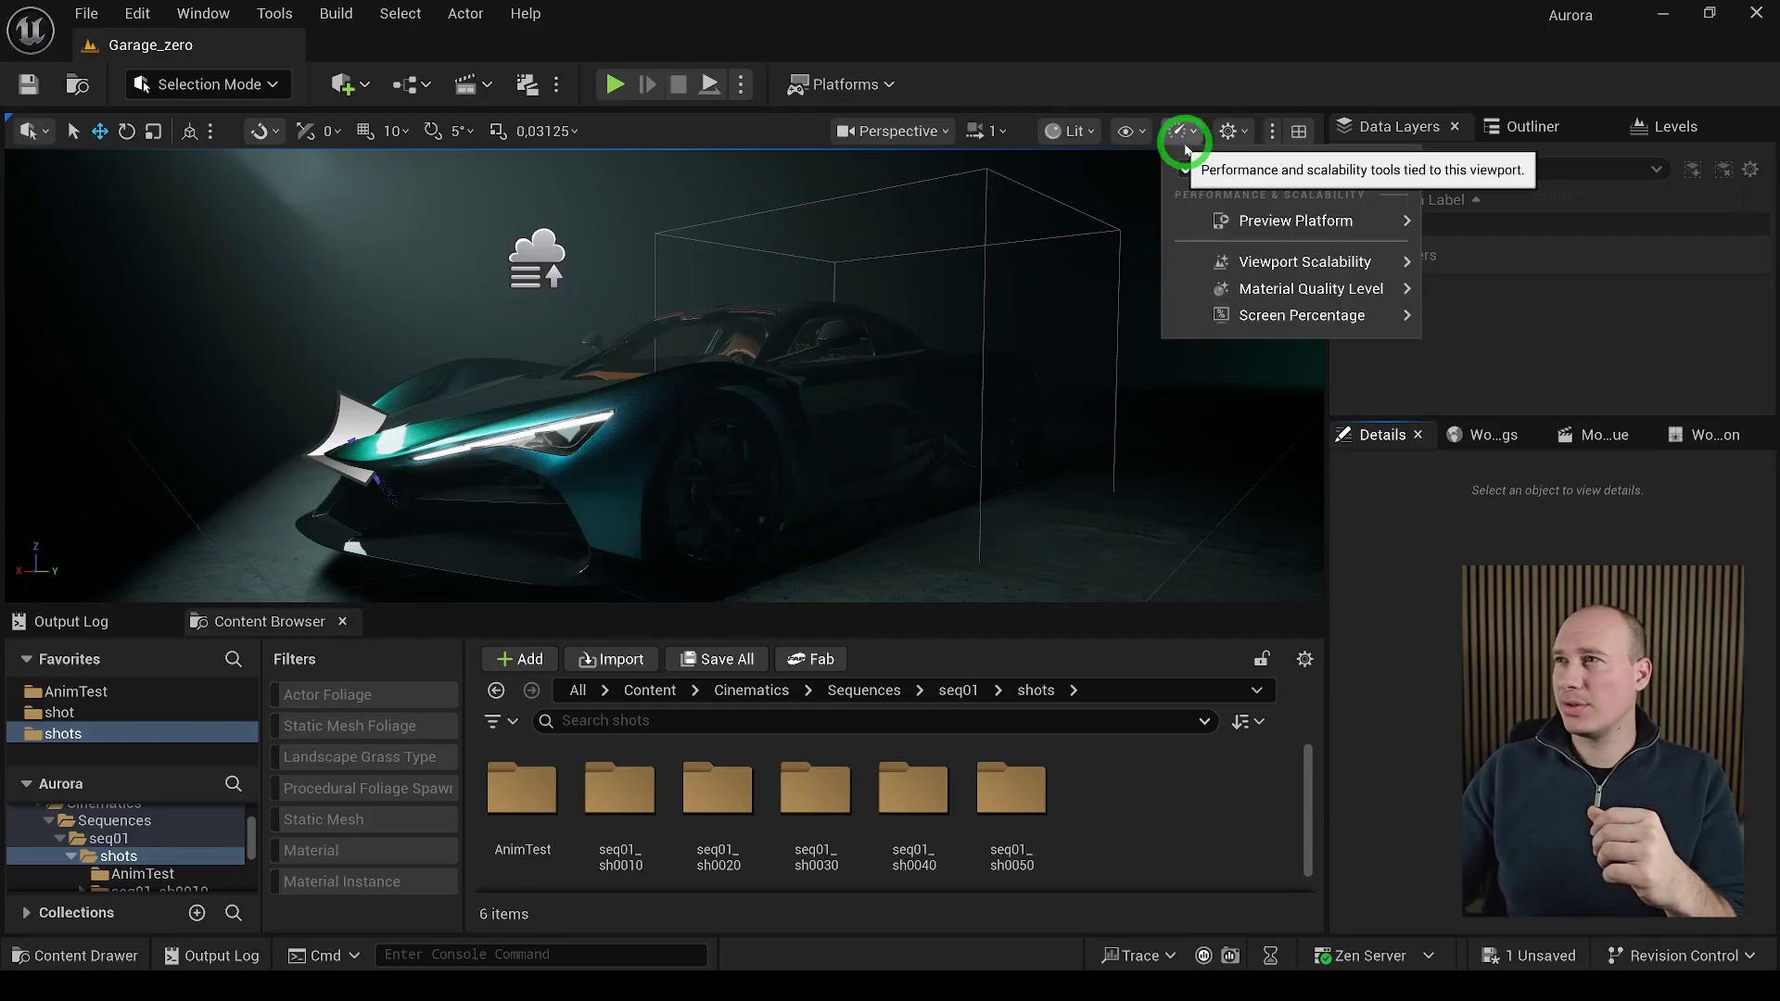
{"action": "mouse_move", "coordinate": [1243, 263]}
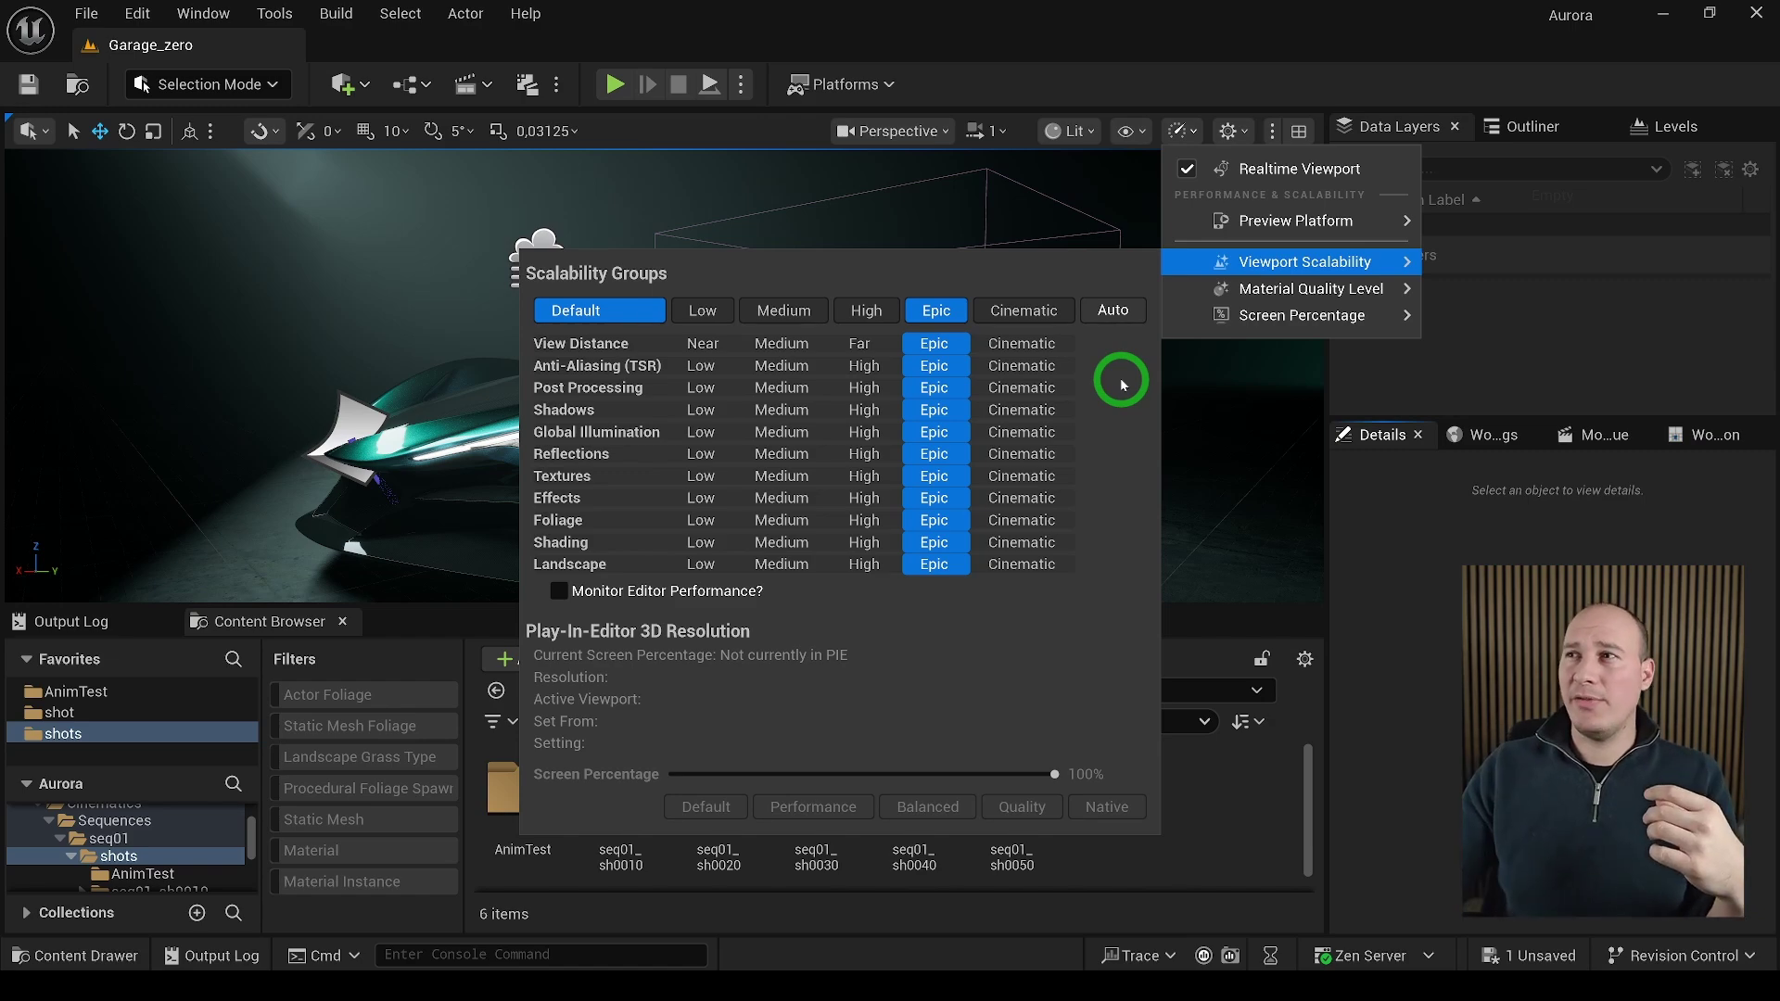
{"action": "left_click", "coordinate": [1024, 311]}
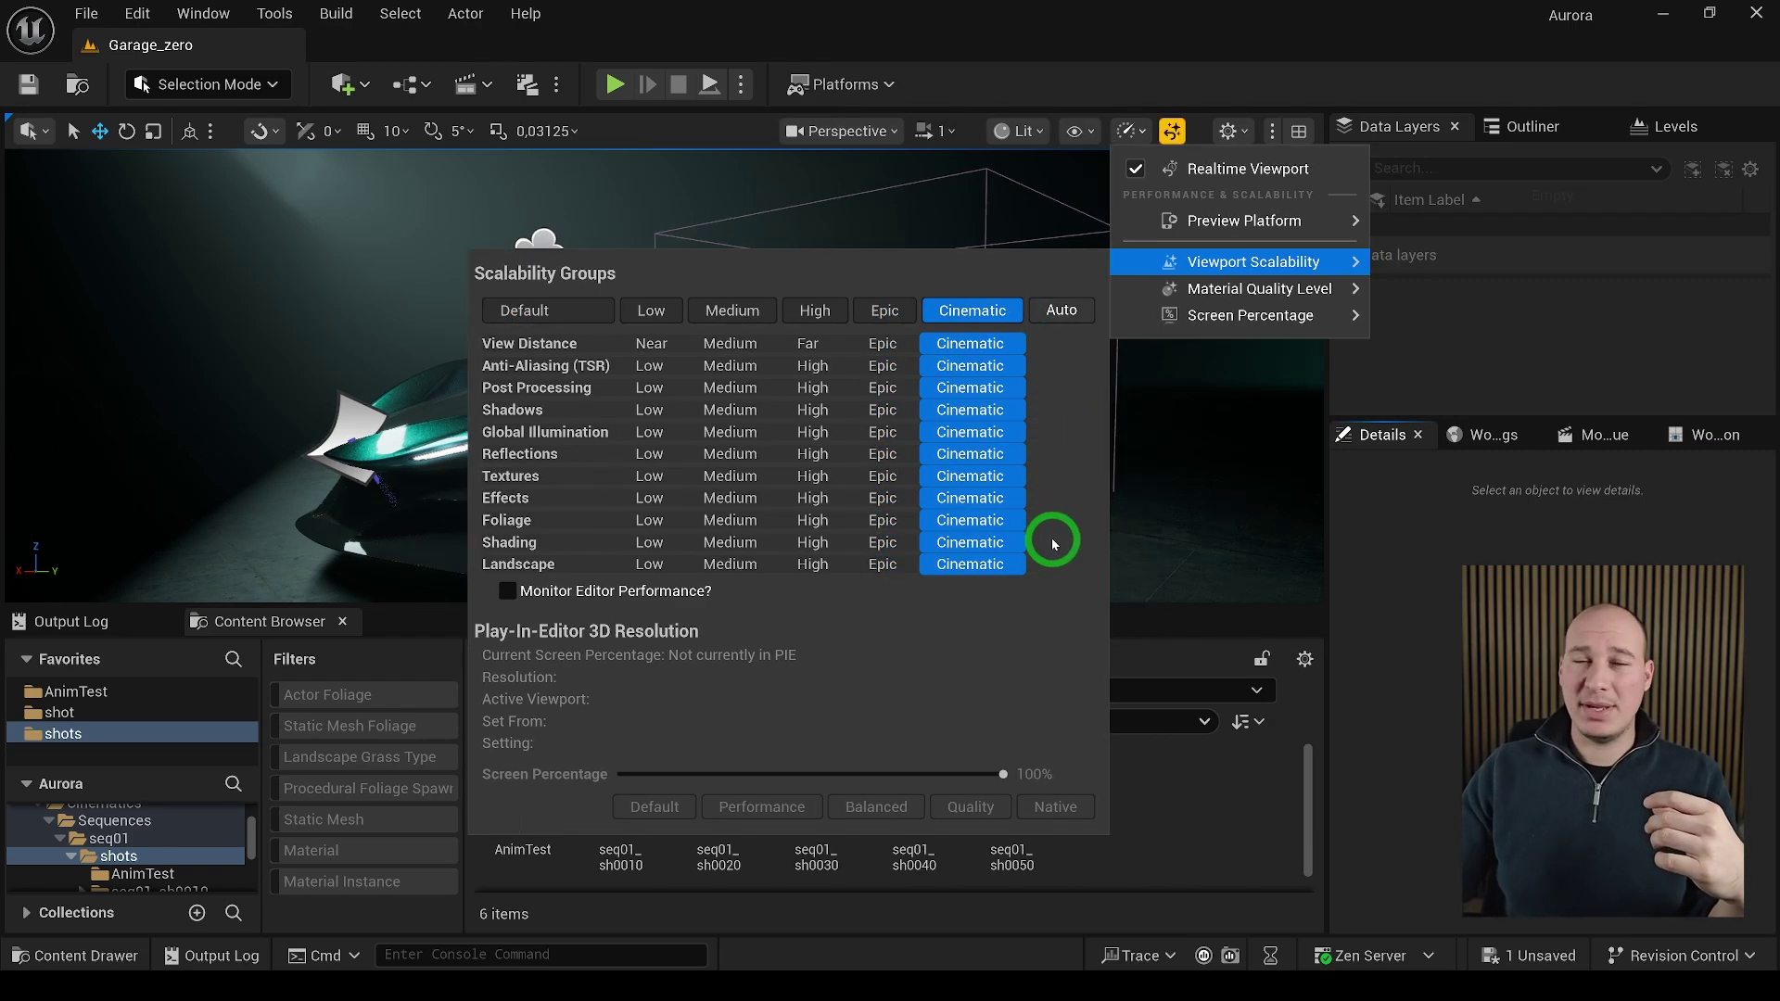